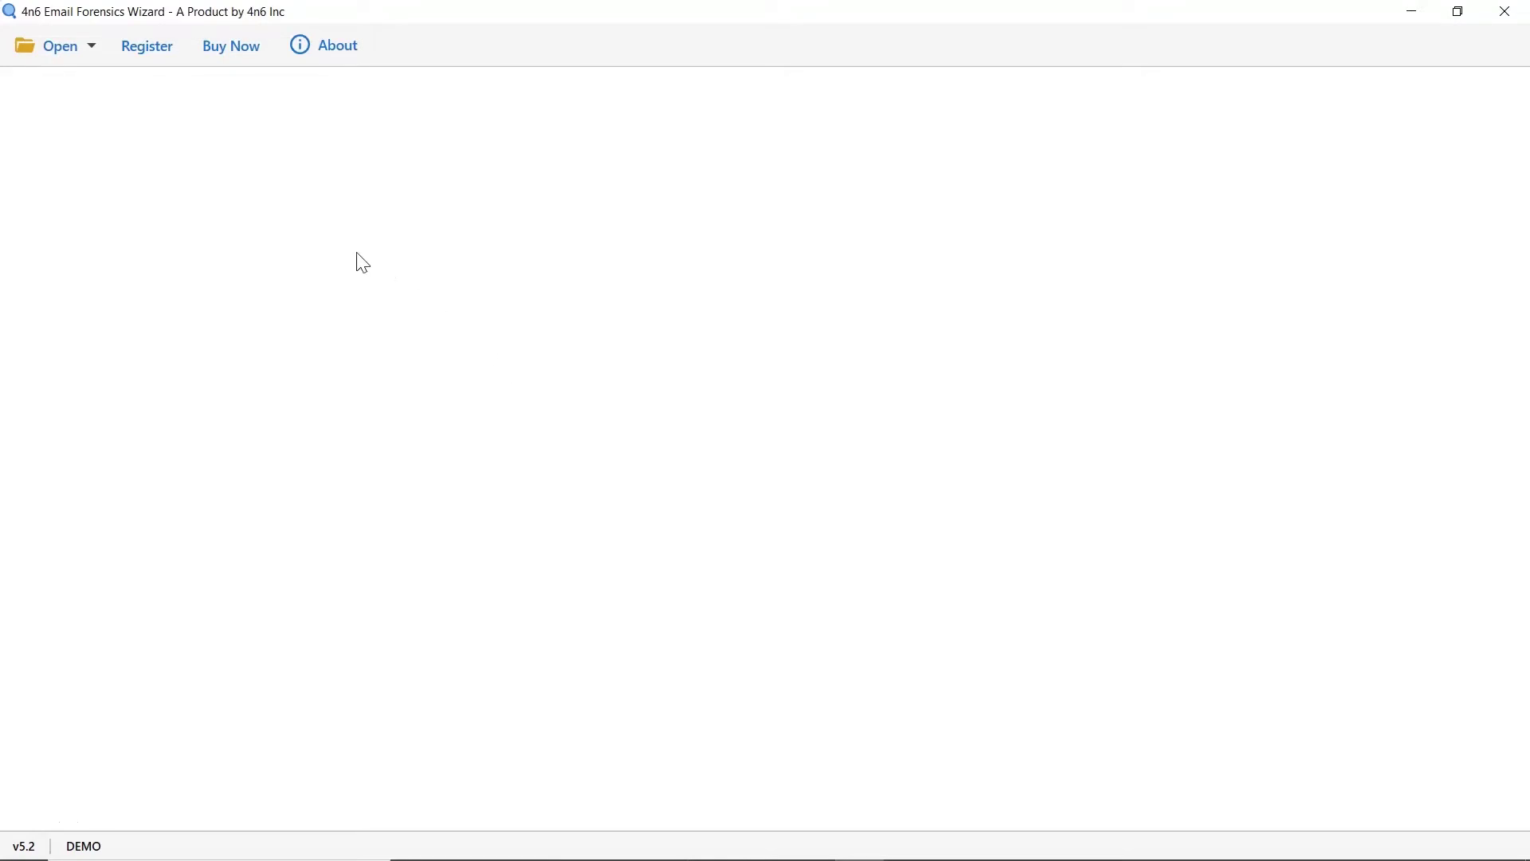
- Load the configured Thunderbird Gmail account into the wizard
left_click(91, 46)
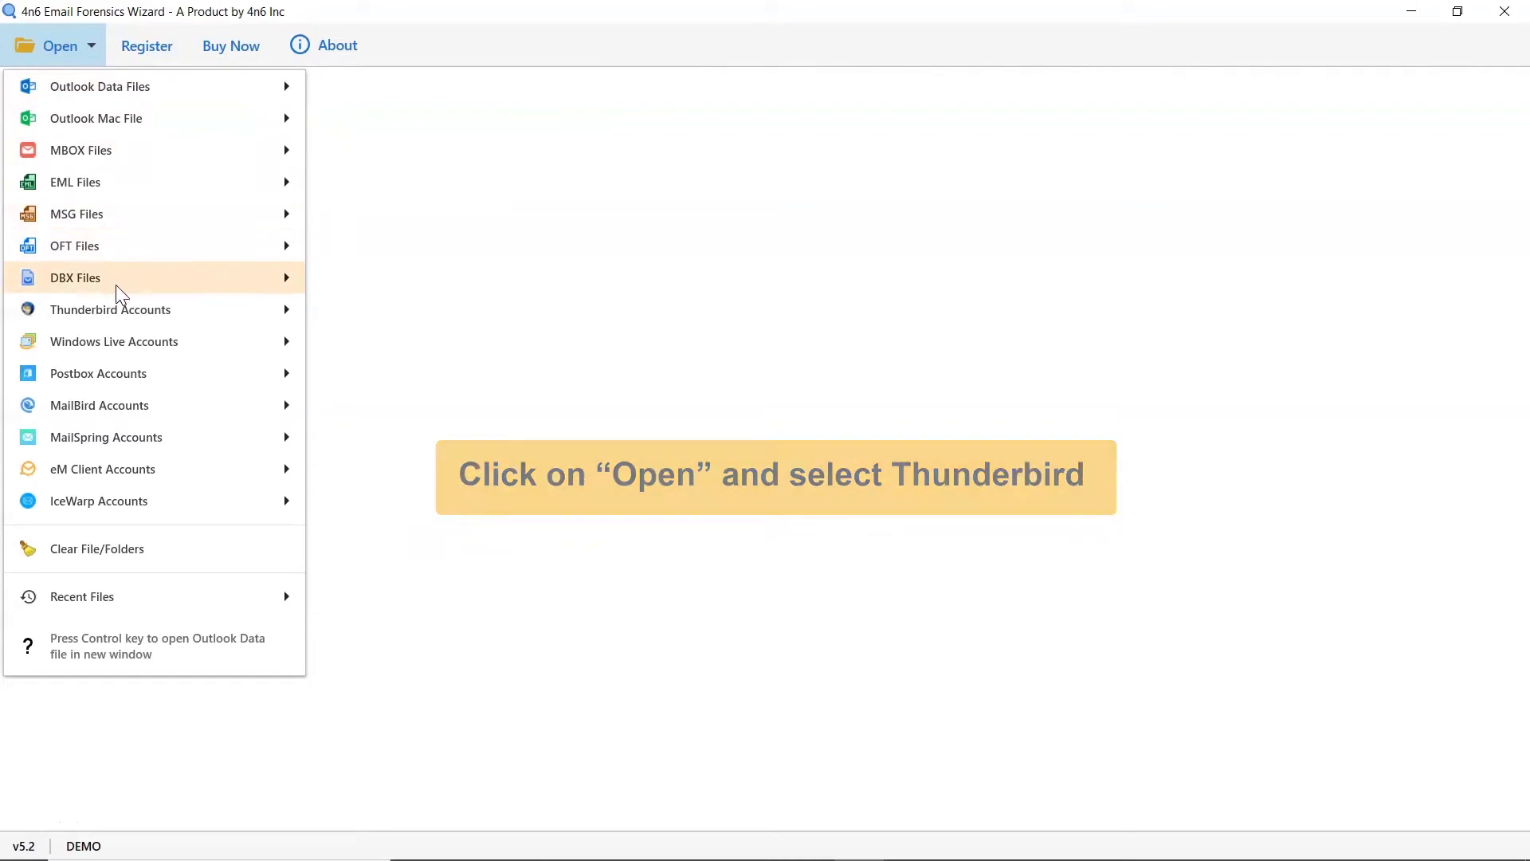
mouse_move(130, 320)
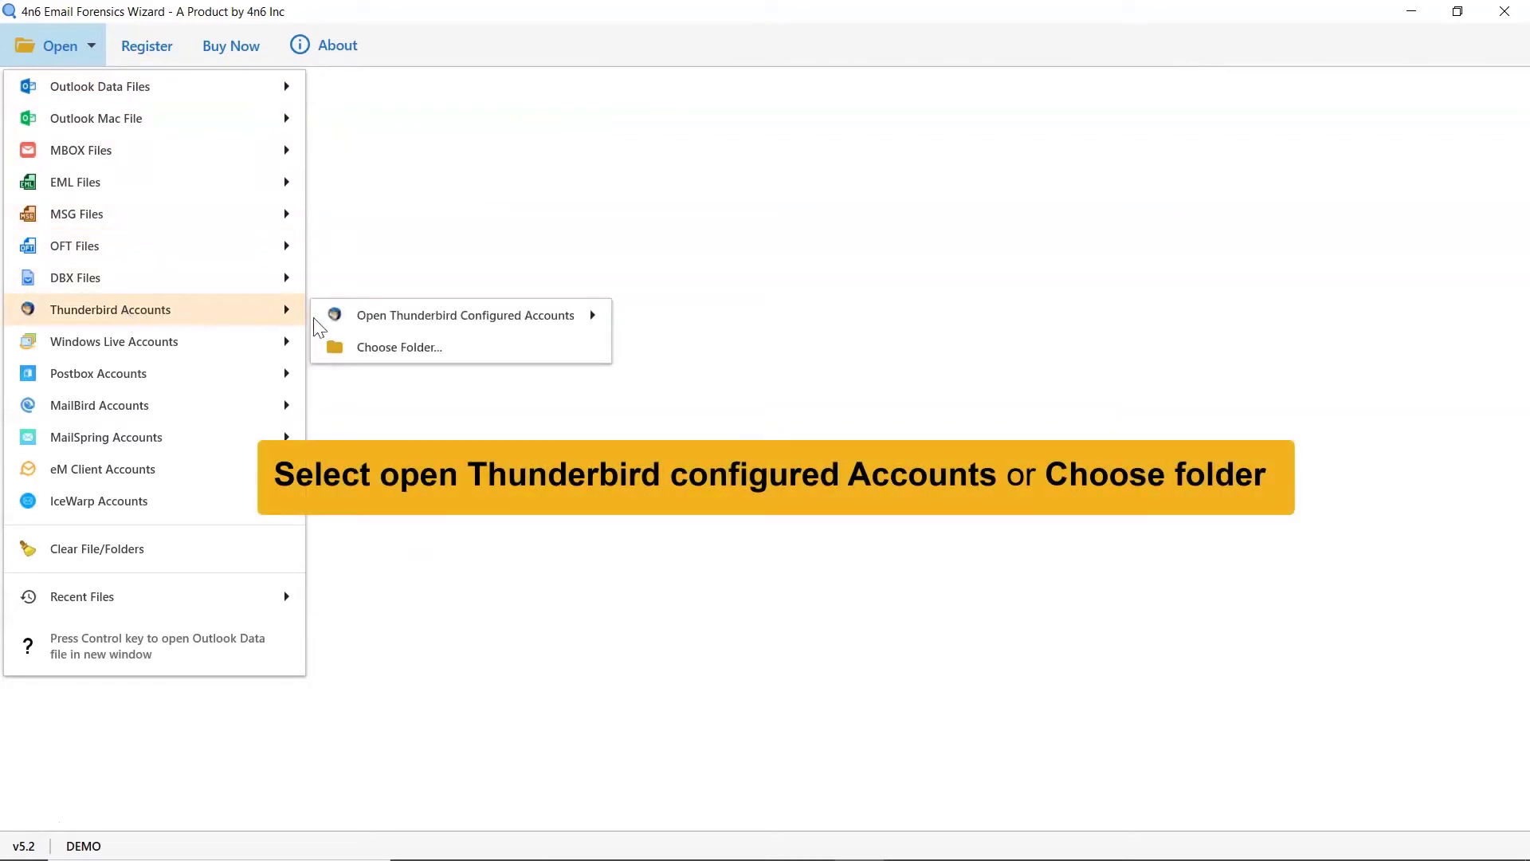
mouse_move(374, 327)
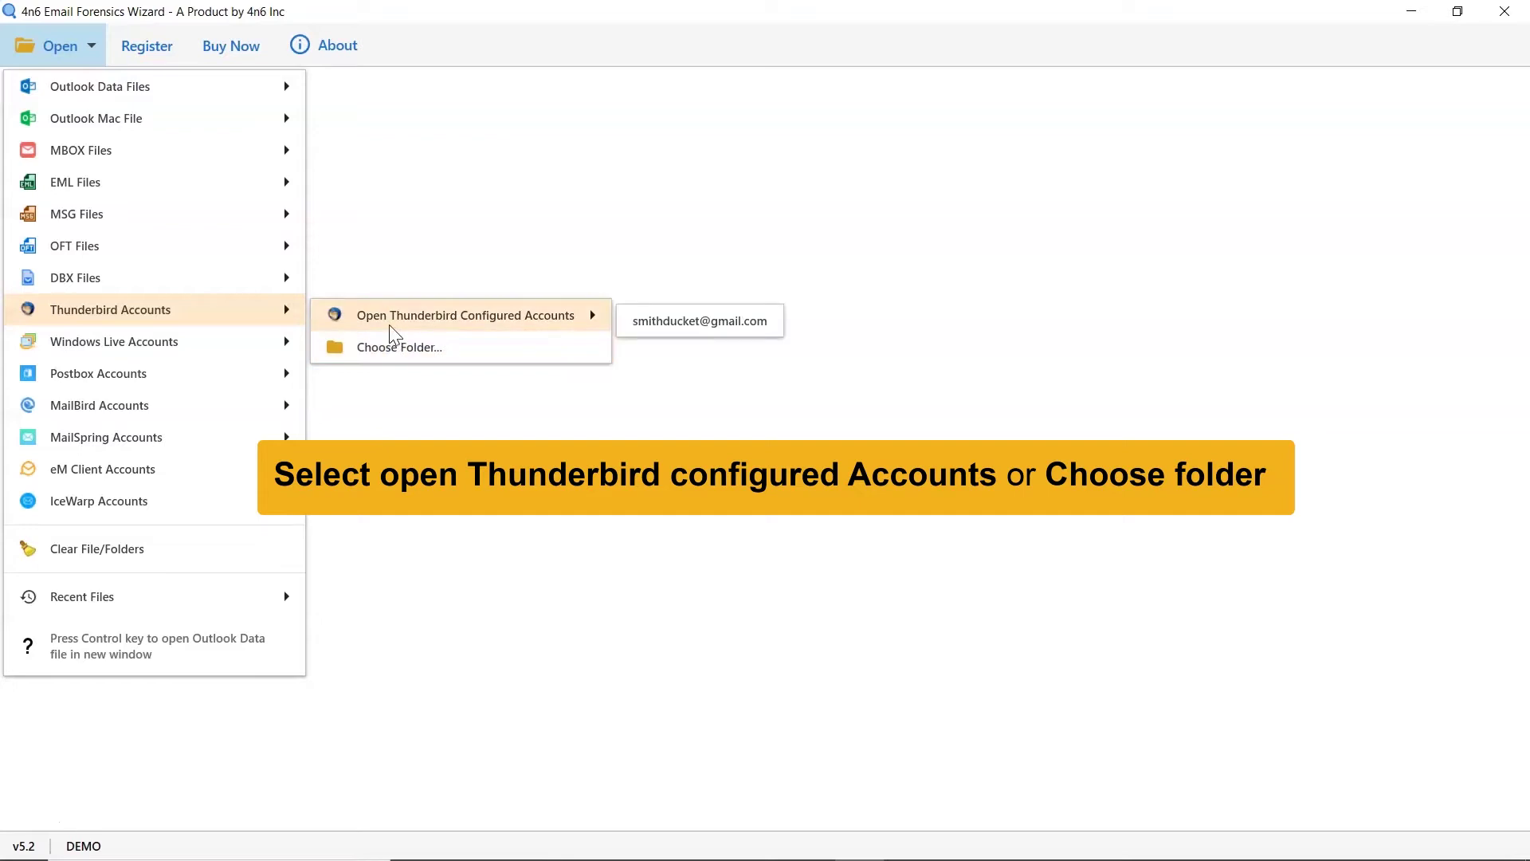
left_click(677, 323)
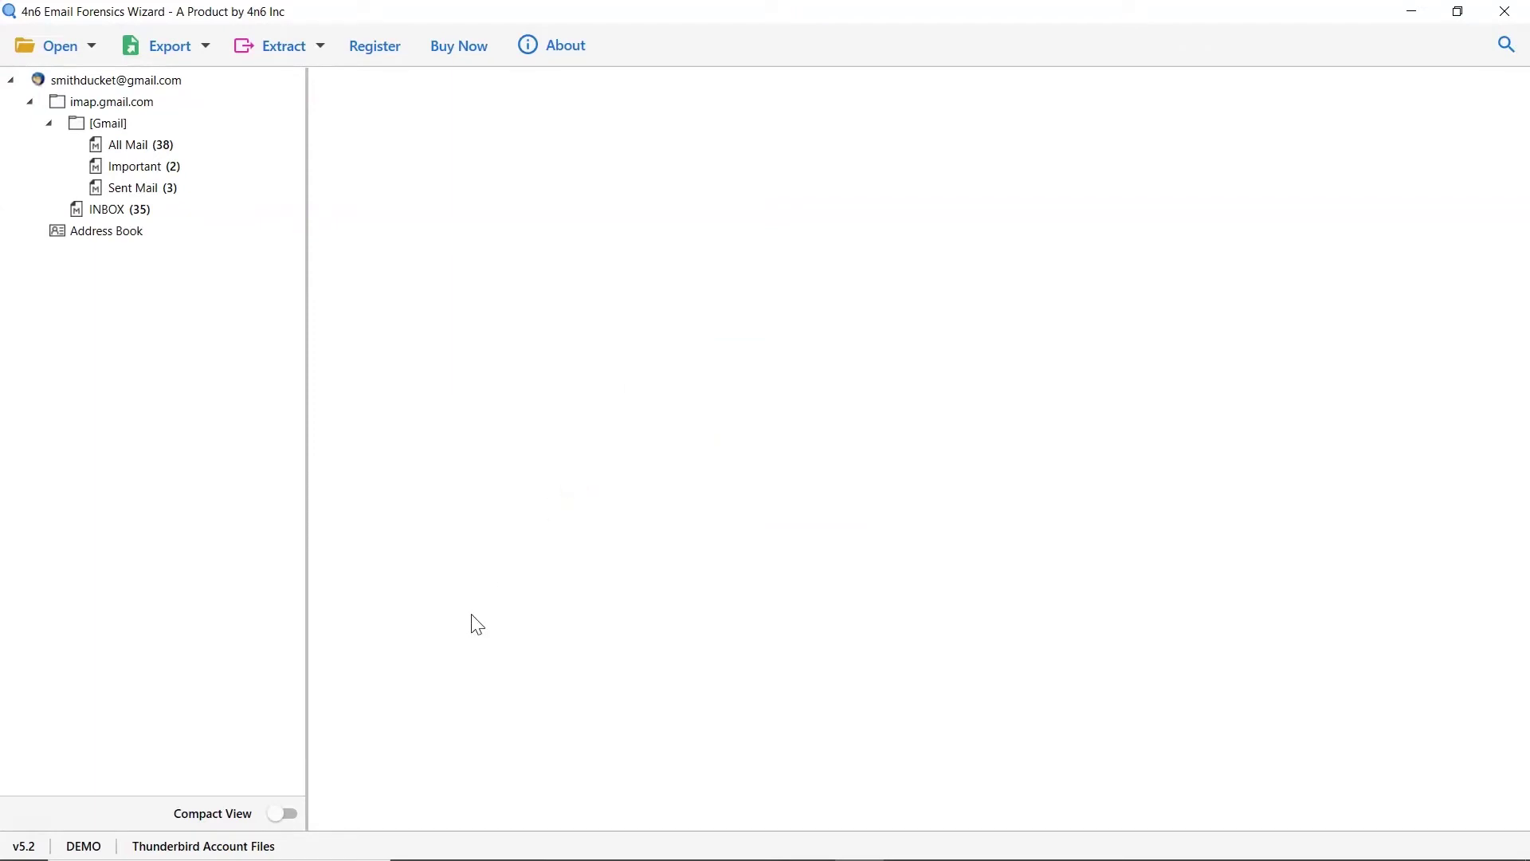
- Try Compact View on the account's folder tree and switch back to the full view
left_click(275, 818)
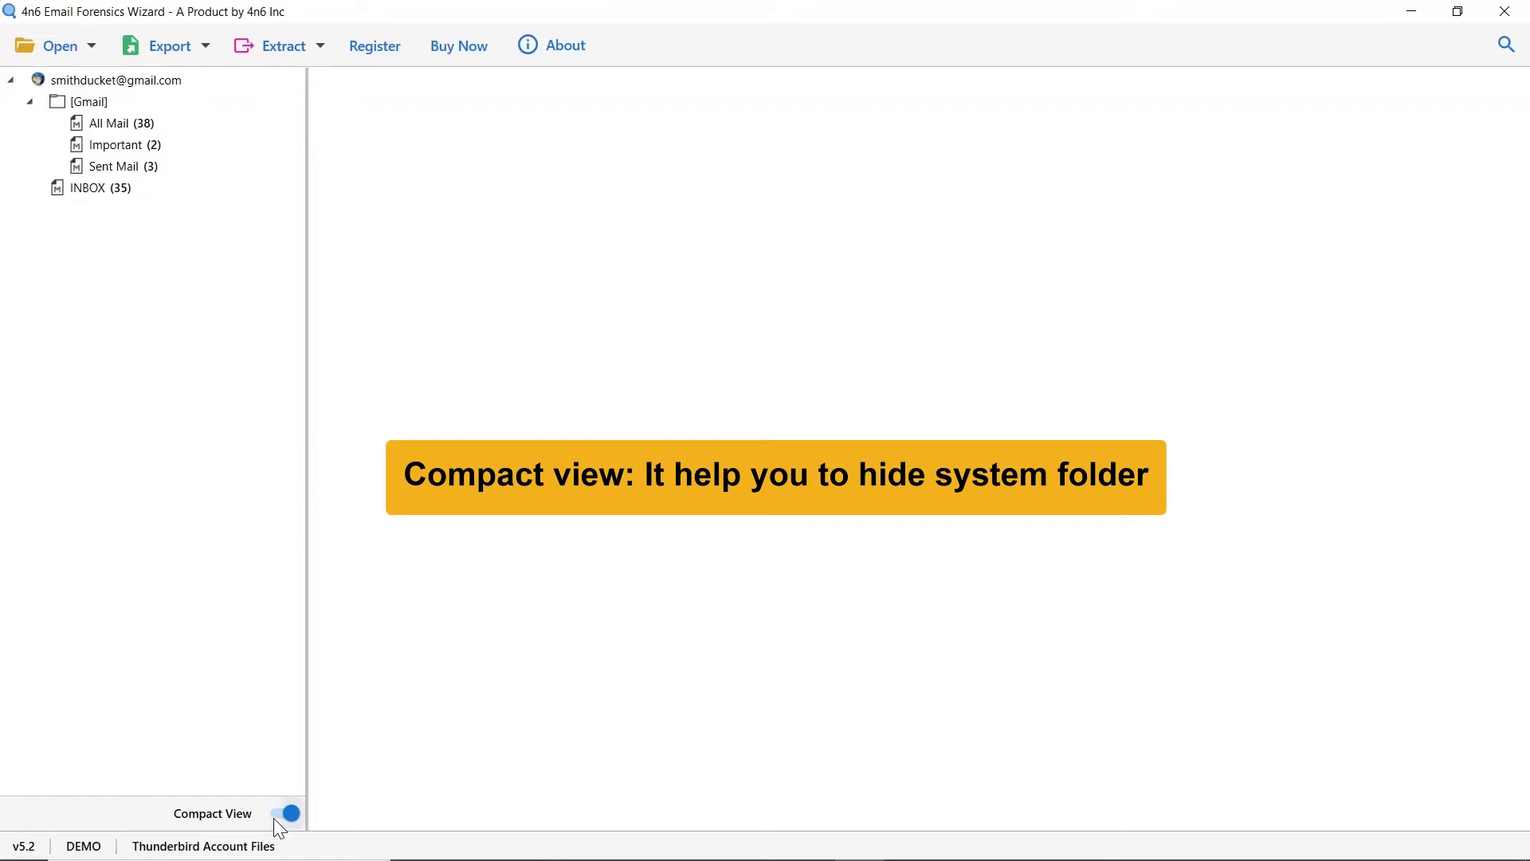
left_click(275, 818)
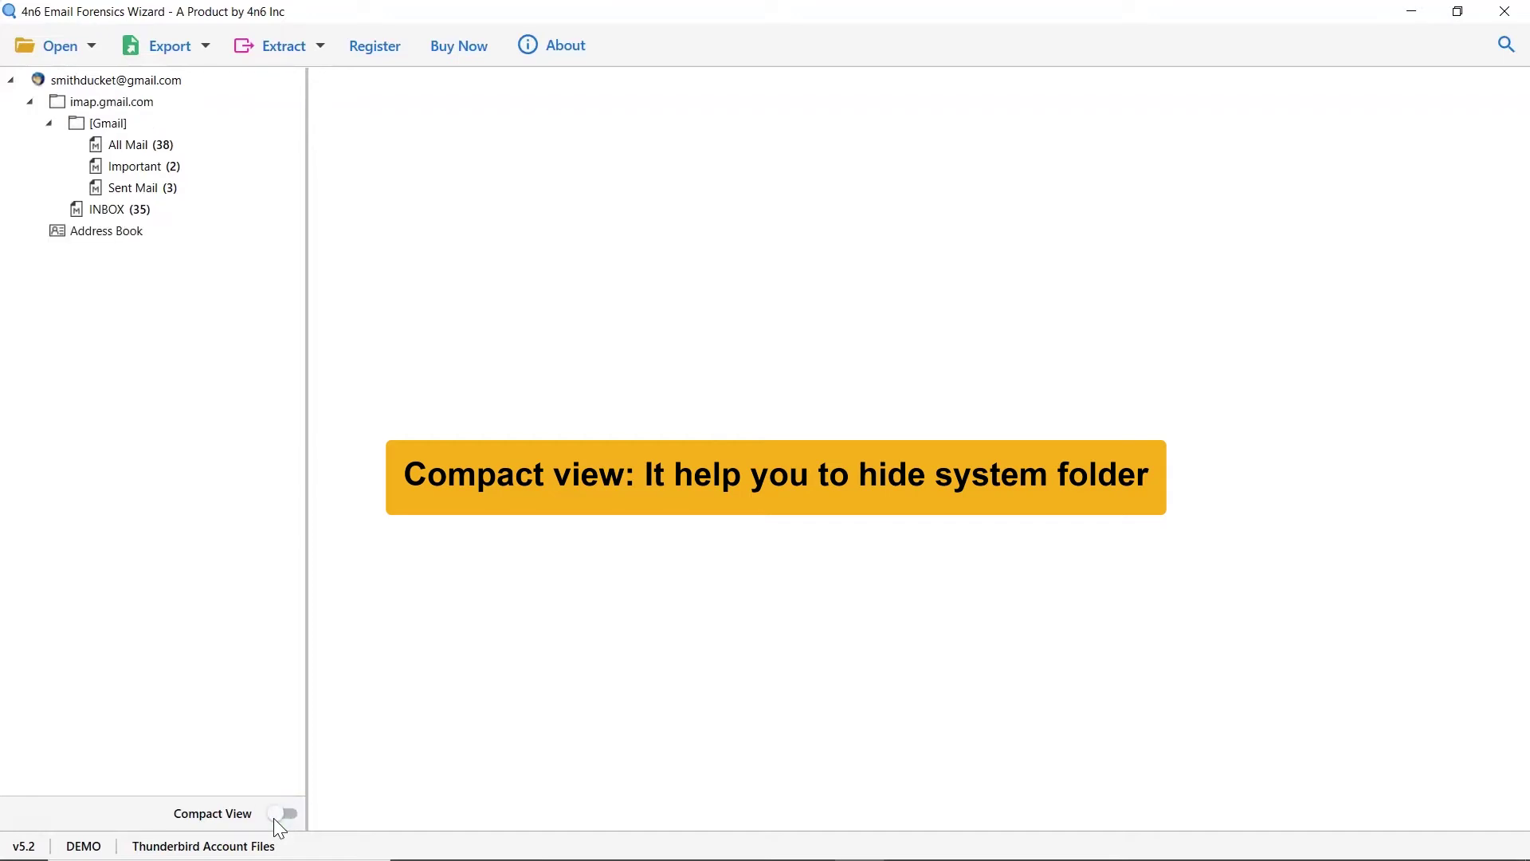
left_click(274, 818)
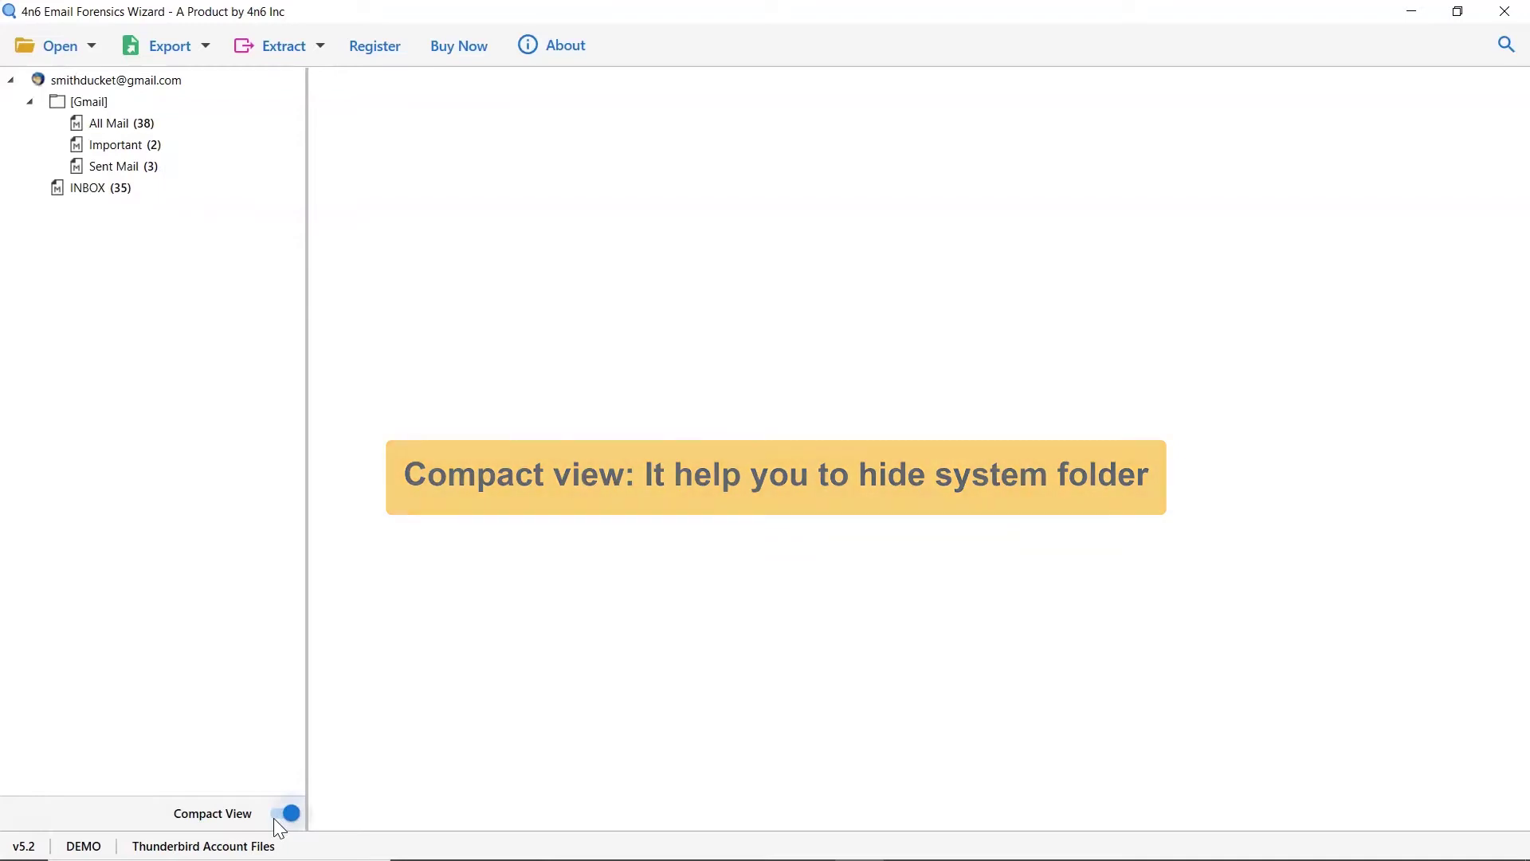
left_click(275, 817)
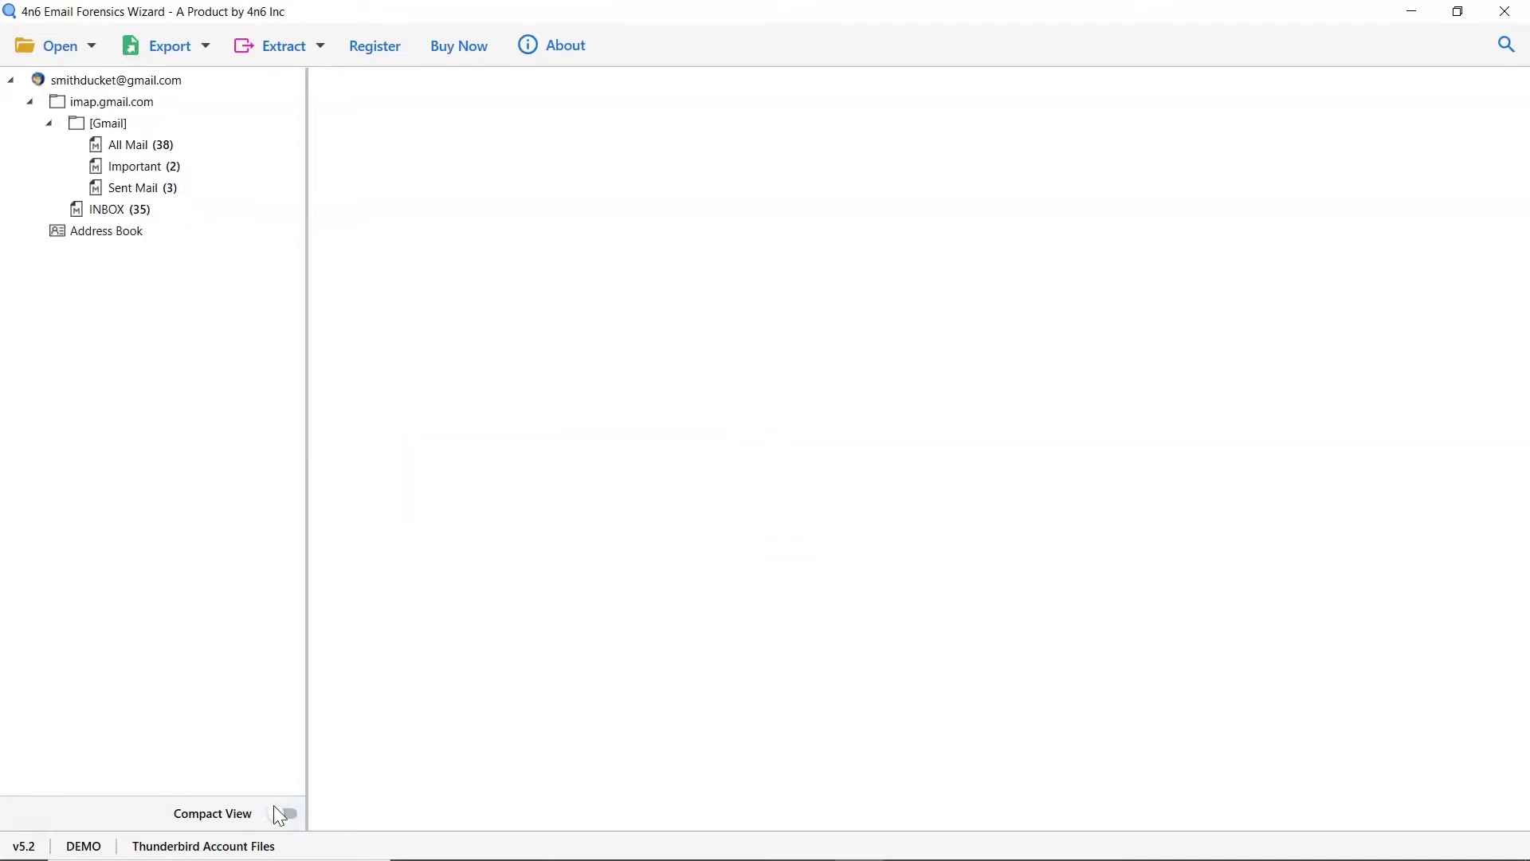
- Preview the message lists of the All Mail, Important, Sent Mail and INBOX mailboxes
left_click(106, 154)
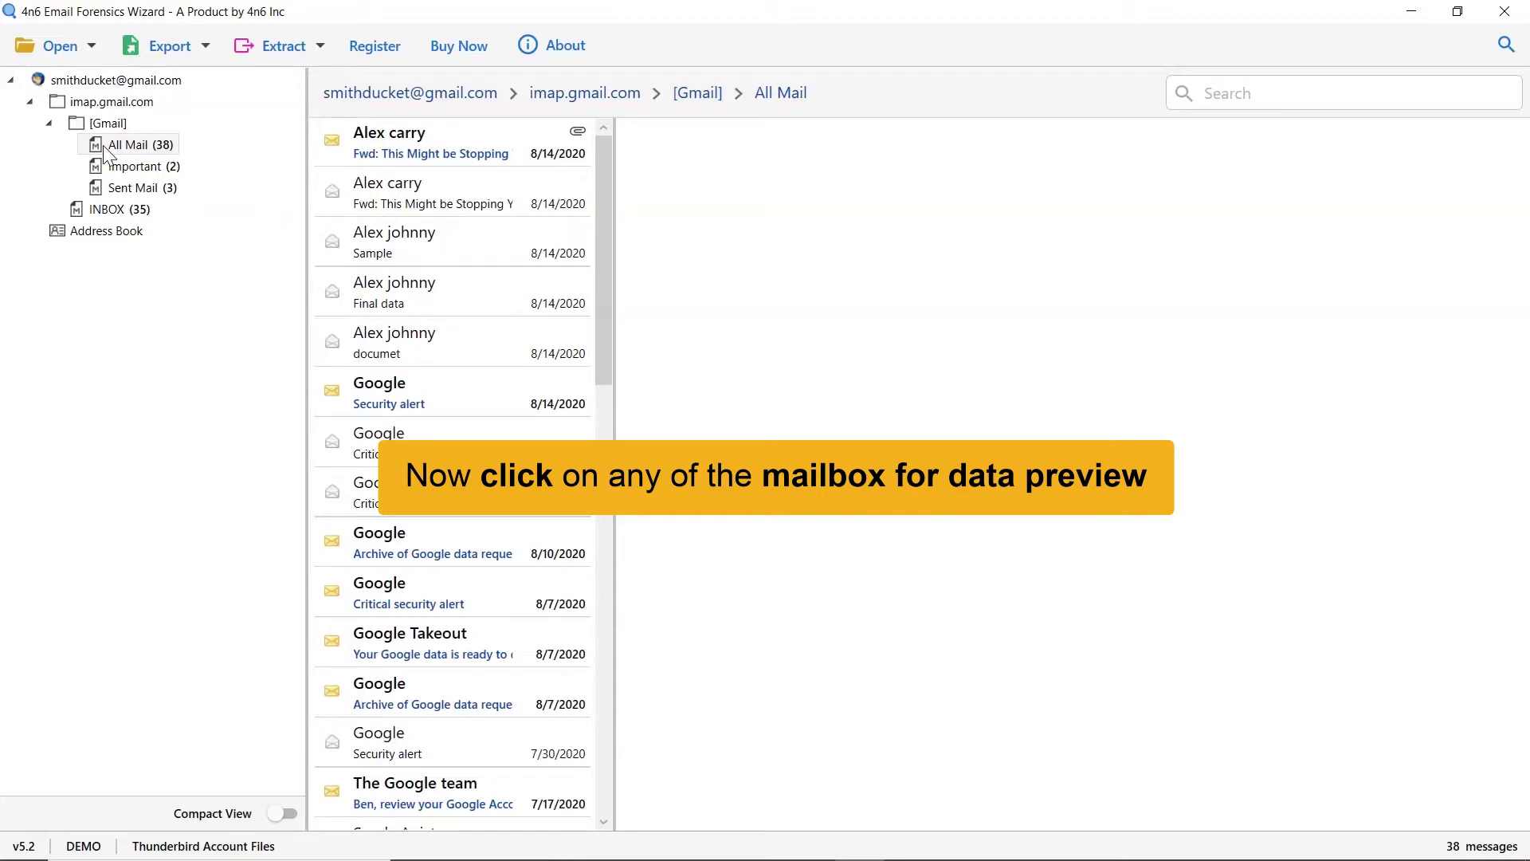
left_click(124, 173)
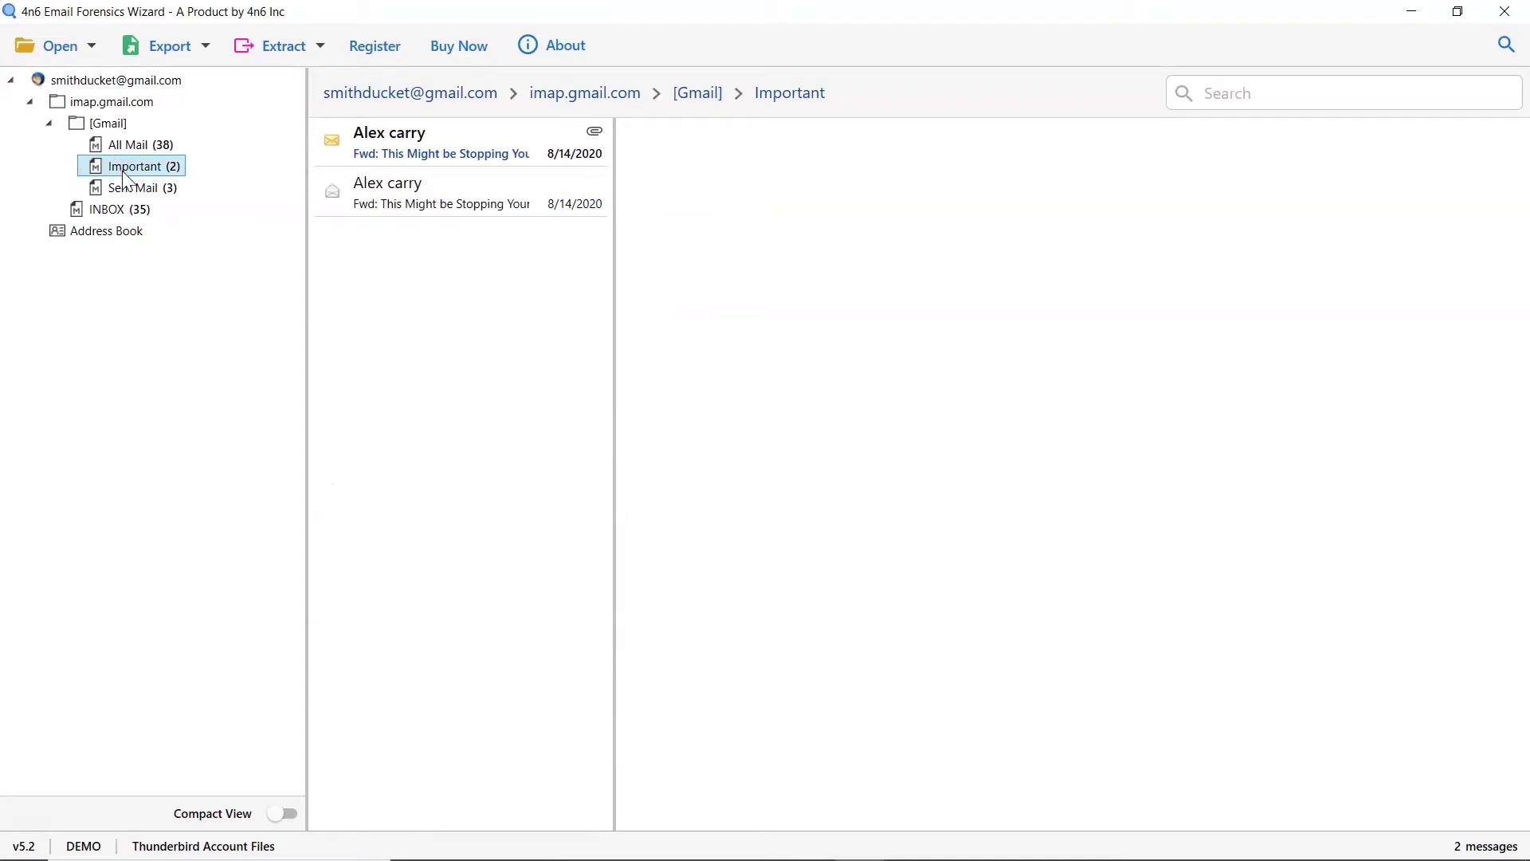
left_click(132, 194)
left_click(120, 212)
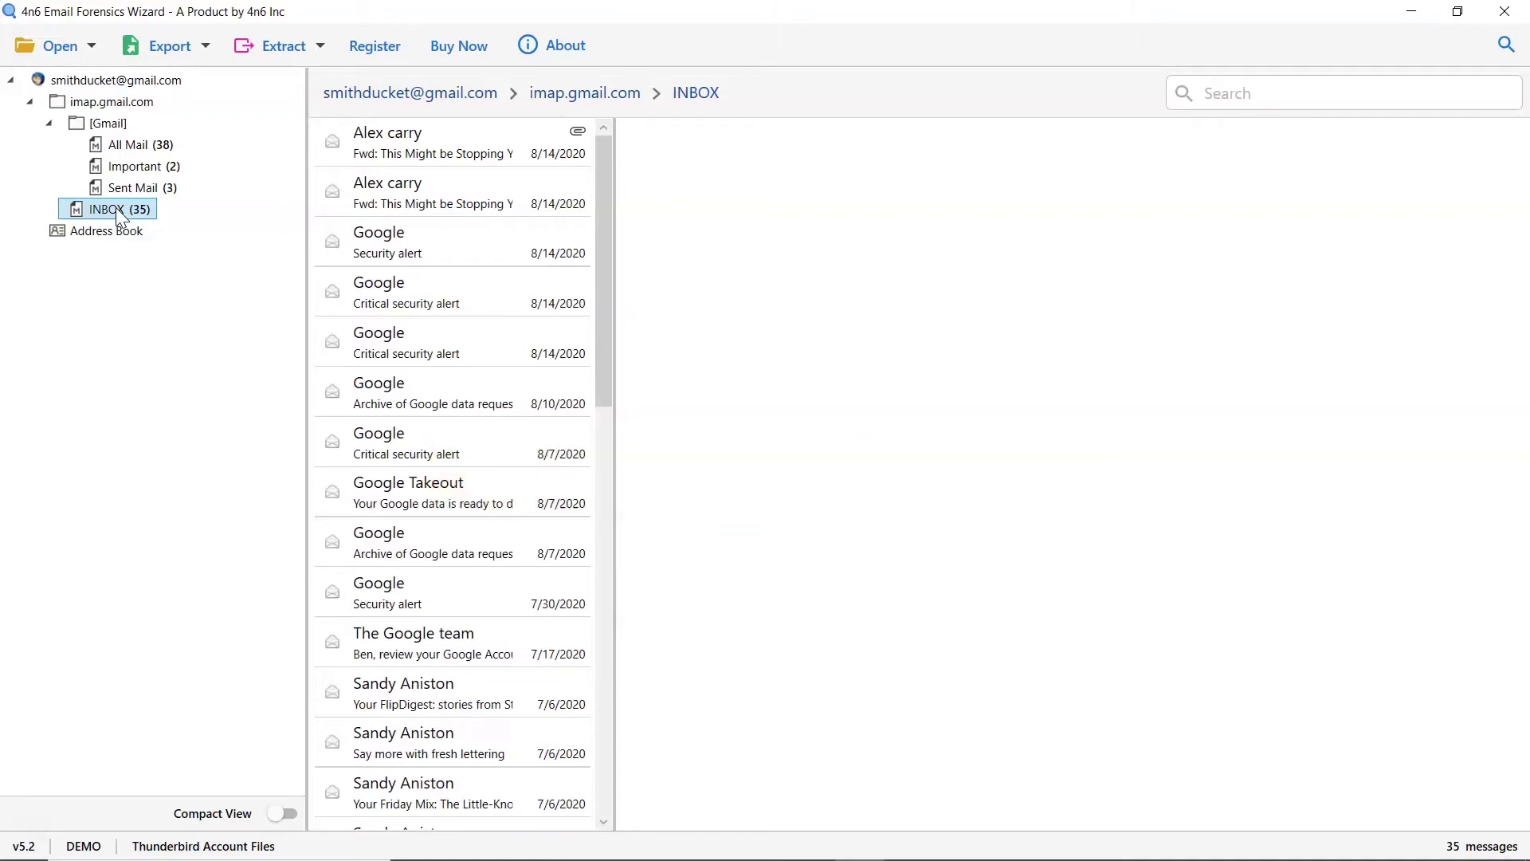
- Preview the first INBOX message and check the actions available for its attachment DOC-20180702-WA0001.xlsm
left_click(473, 151)
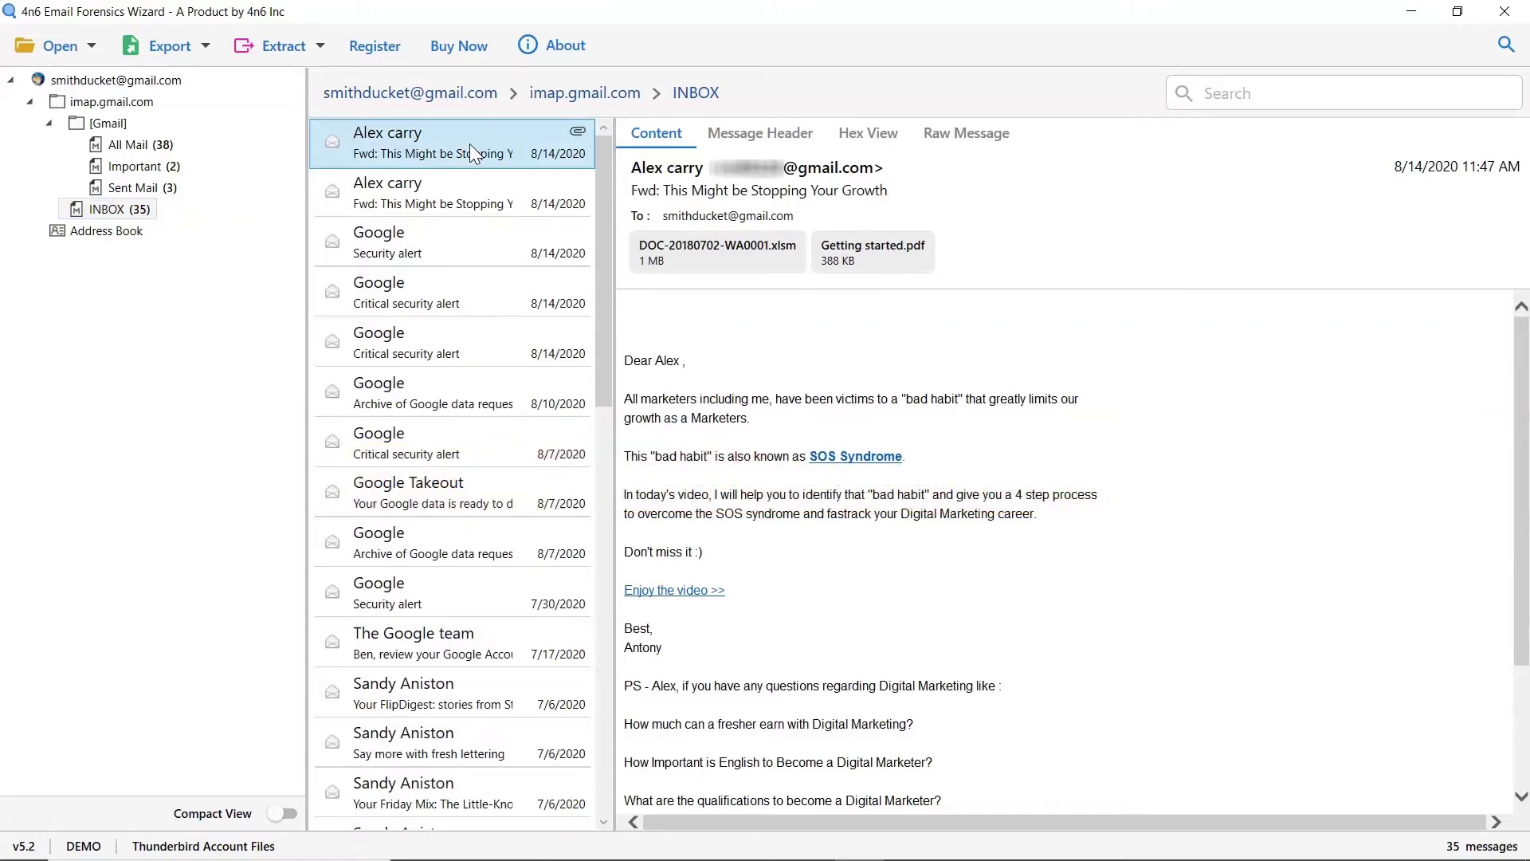
right_click(744, 260)
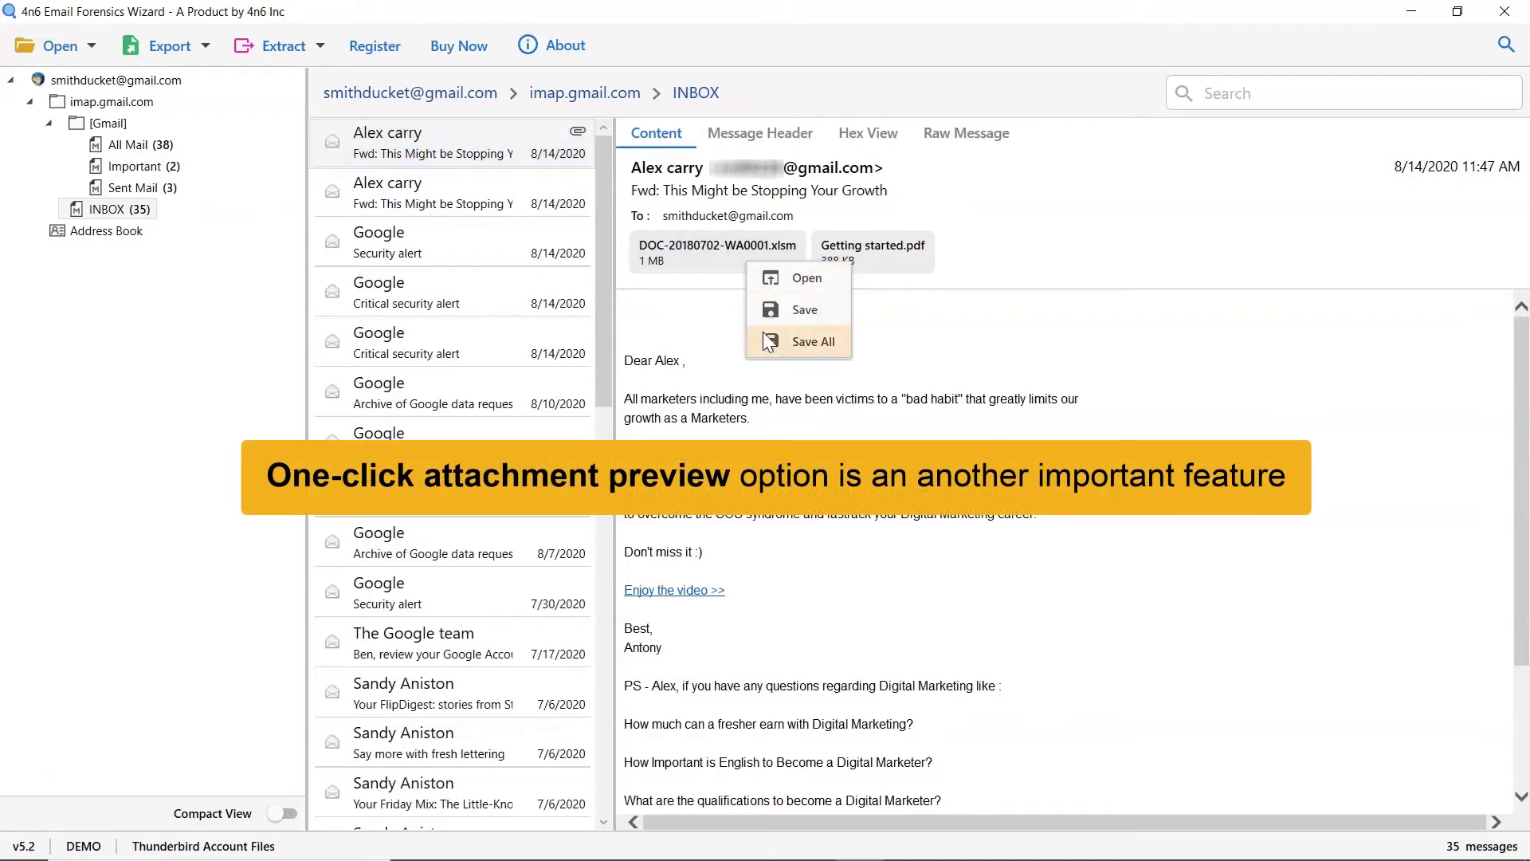
left_click(757, 279)
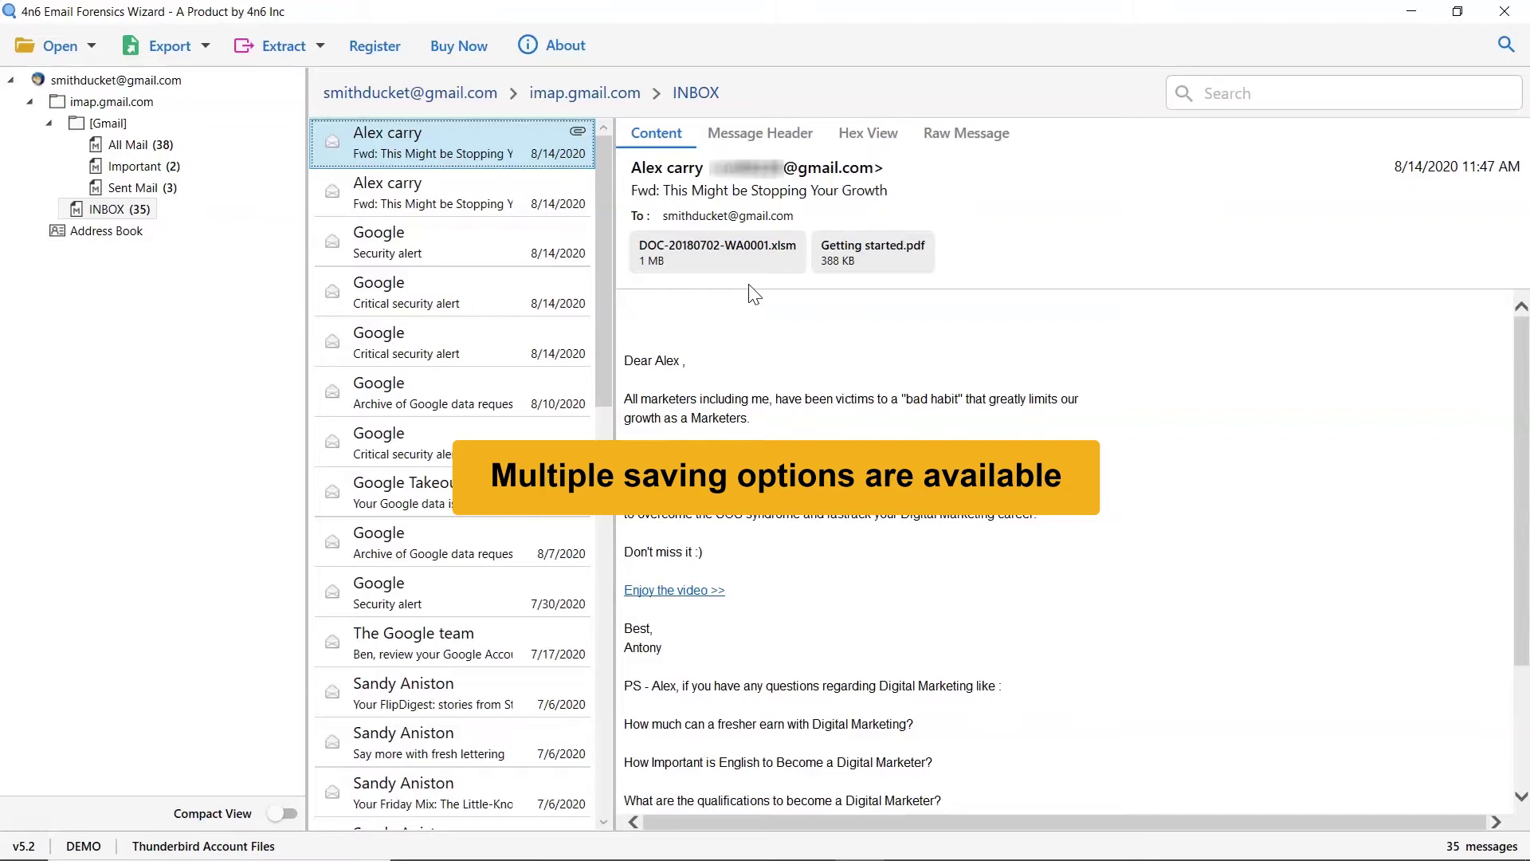
- Review the available export formats and the data types that can be extracted
left_click(207, 54)
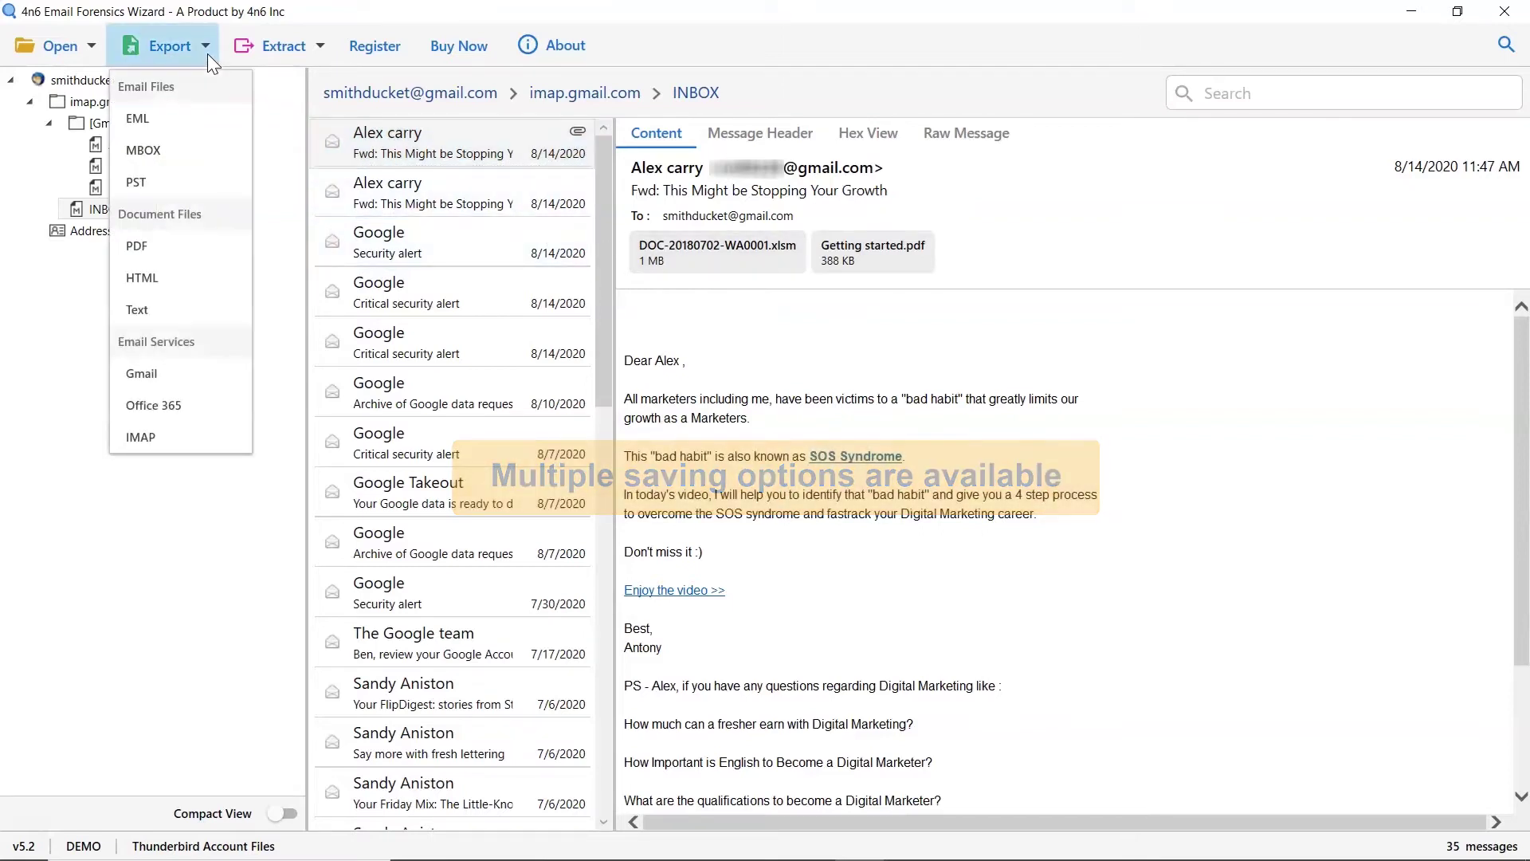
left_click(207, 55)
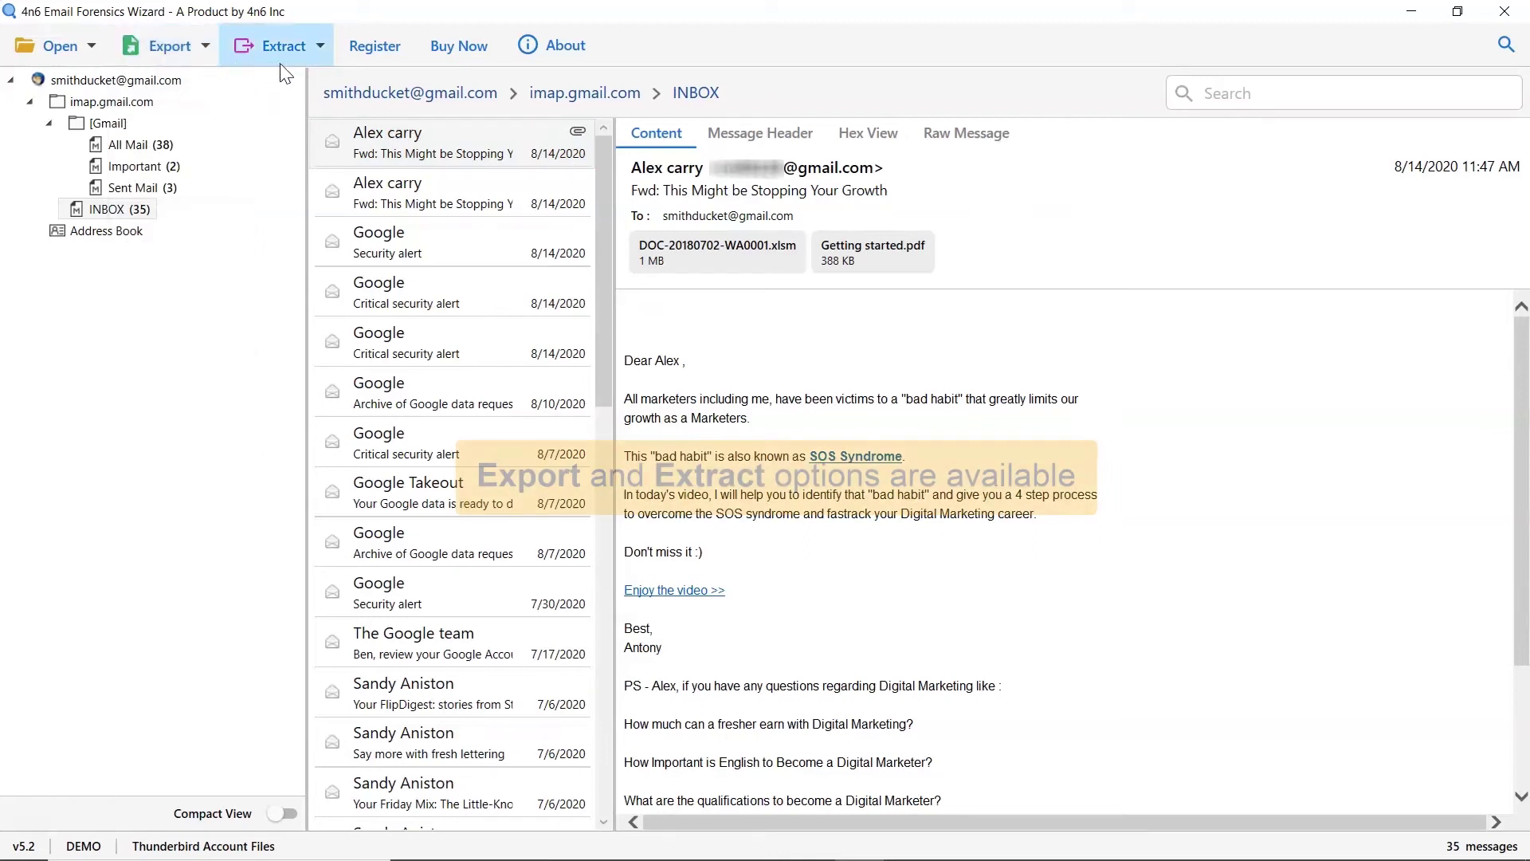
left_click(320, 49)
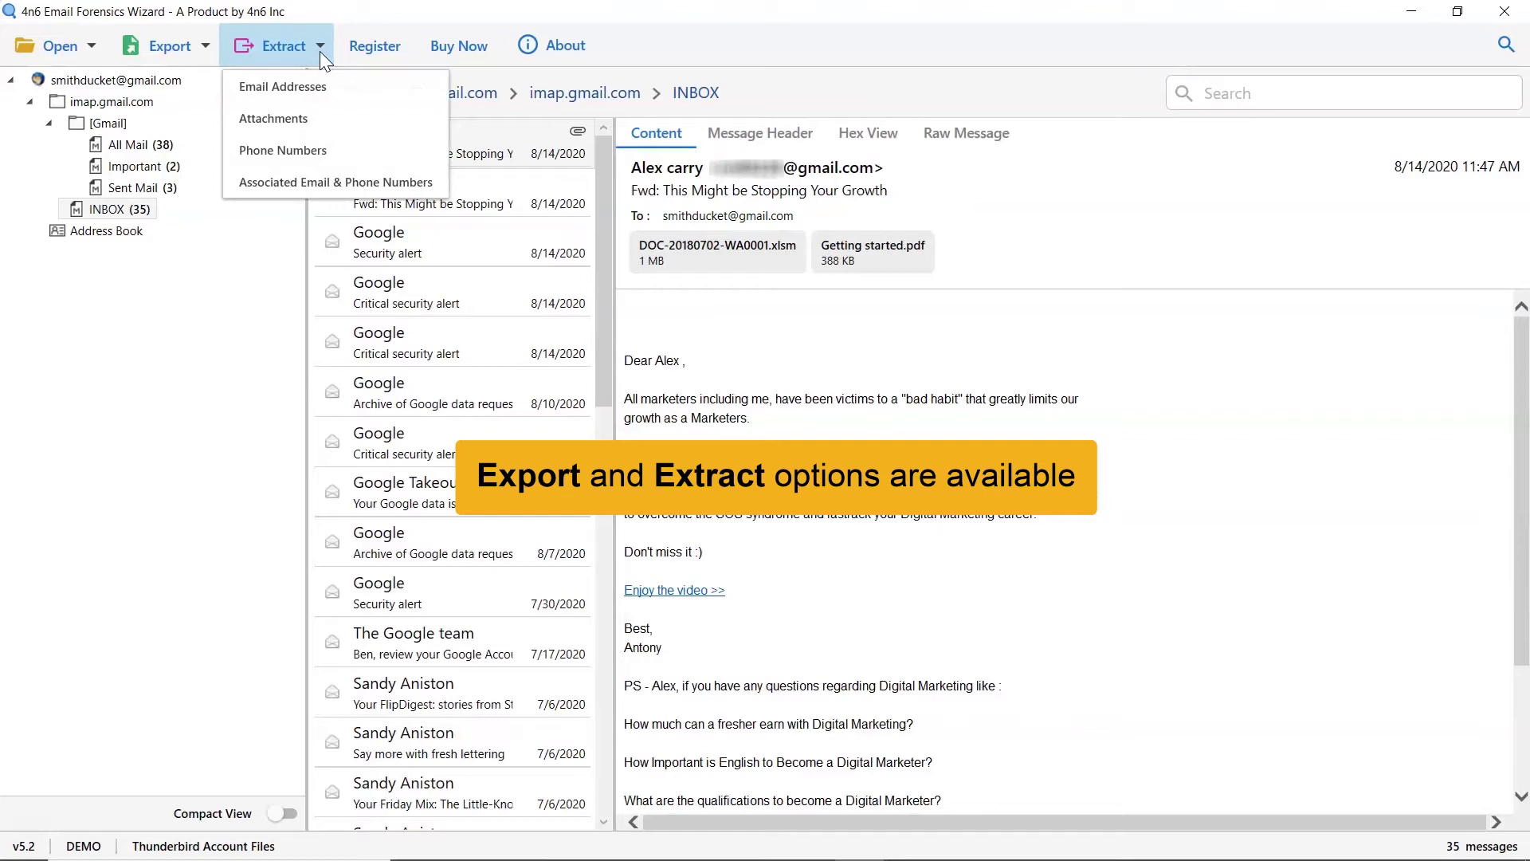
left_click(321, 49)
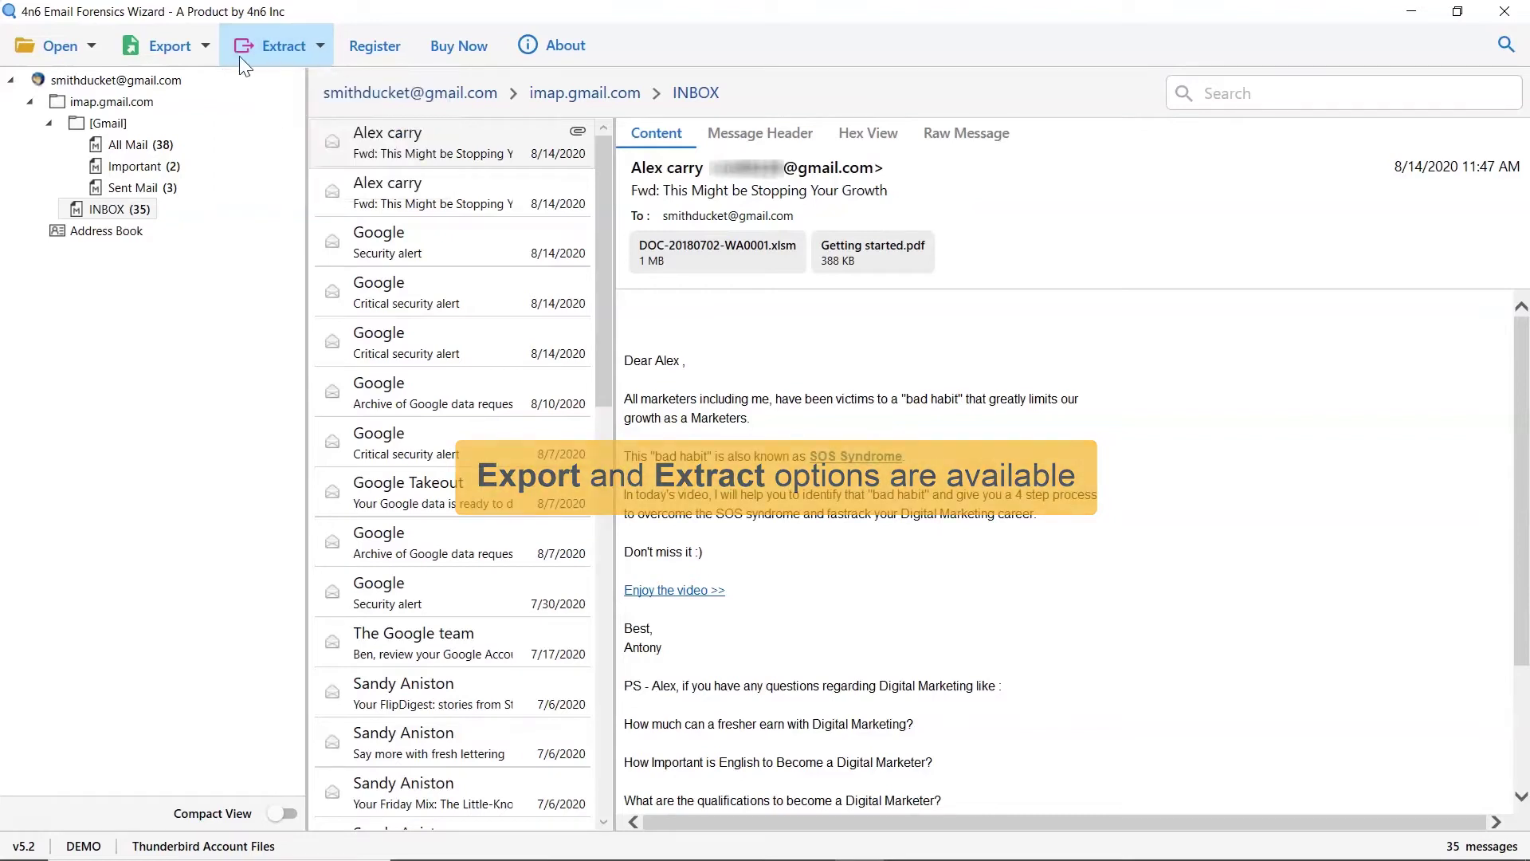
- Choose PDF as the export format for the account's mailboxes
left_click(209, 54)
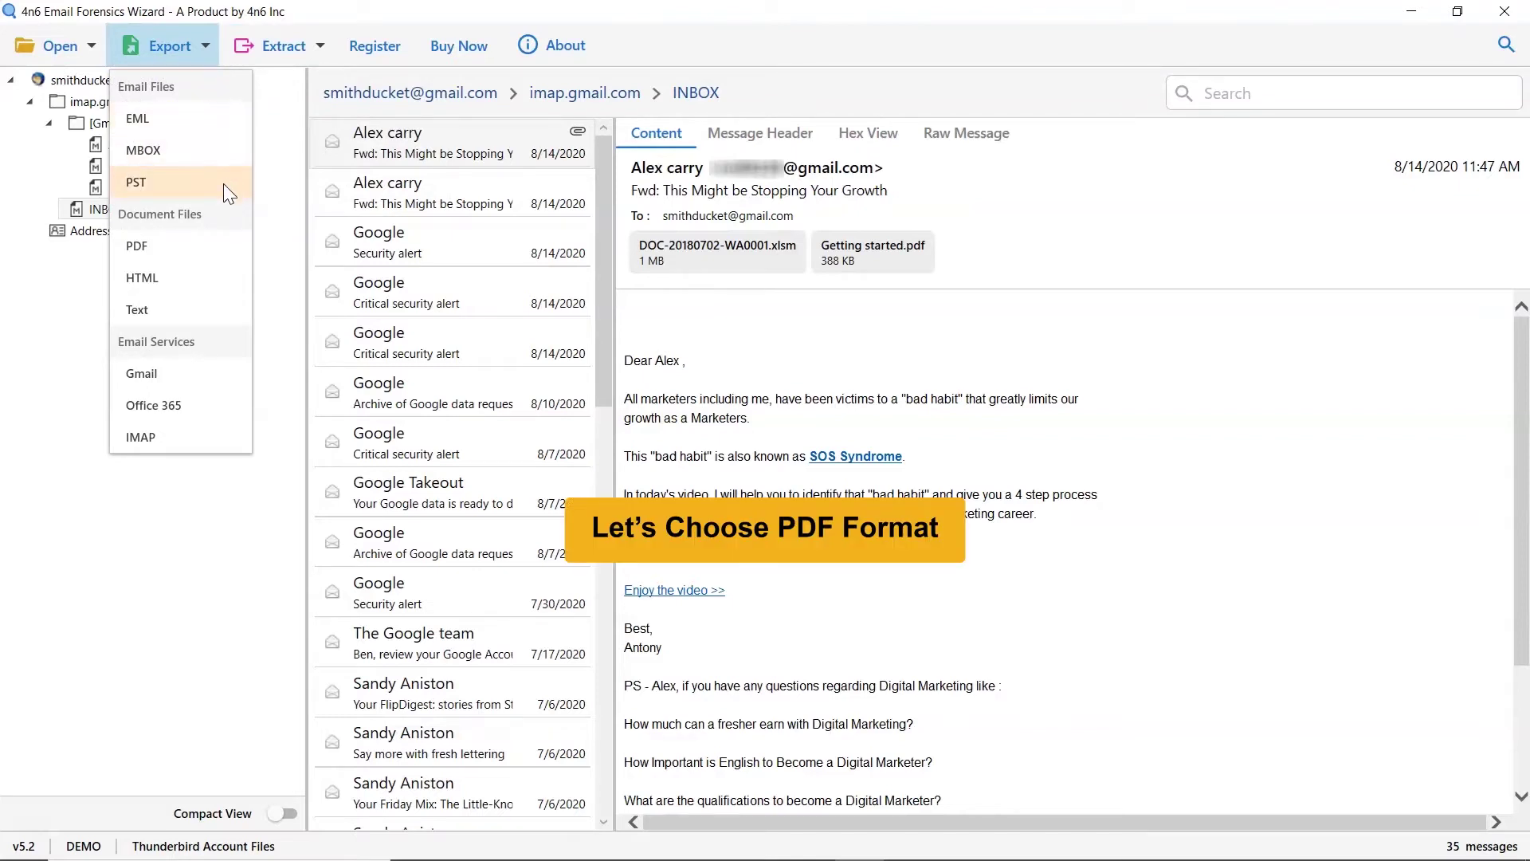
left_click(226, 251)
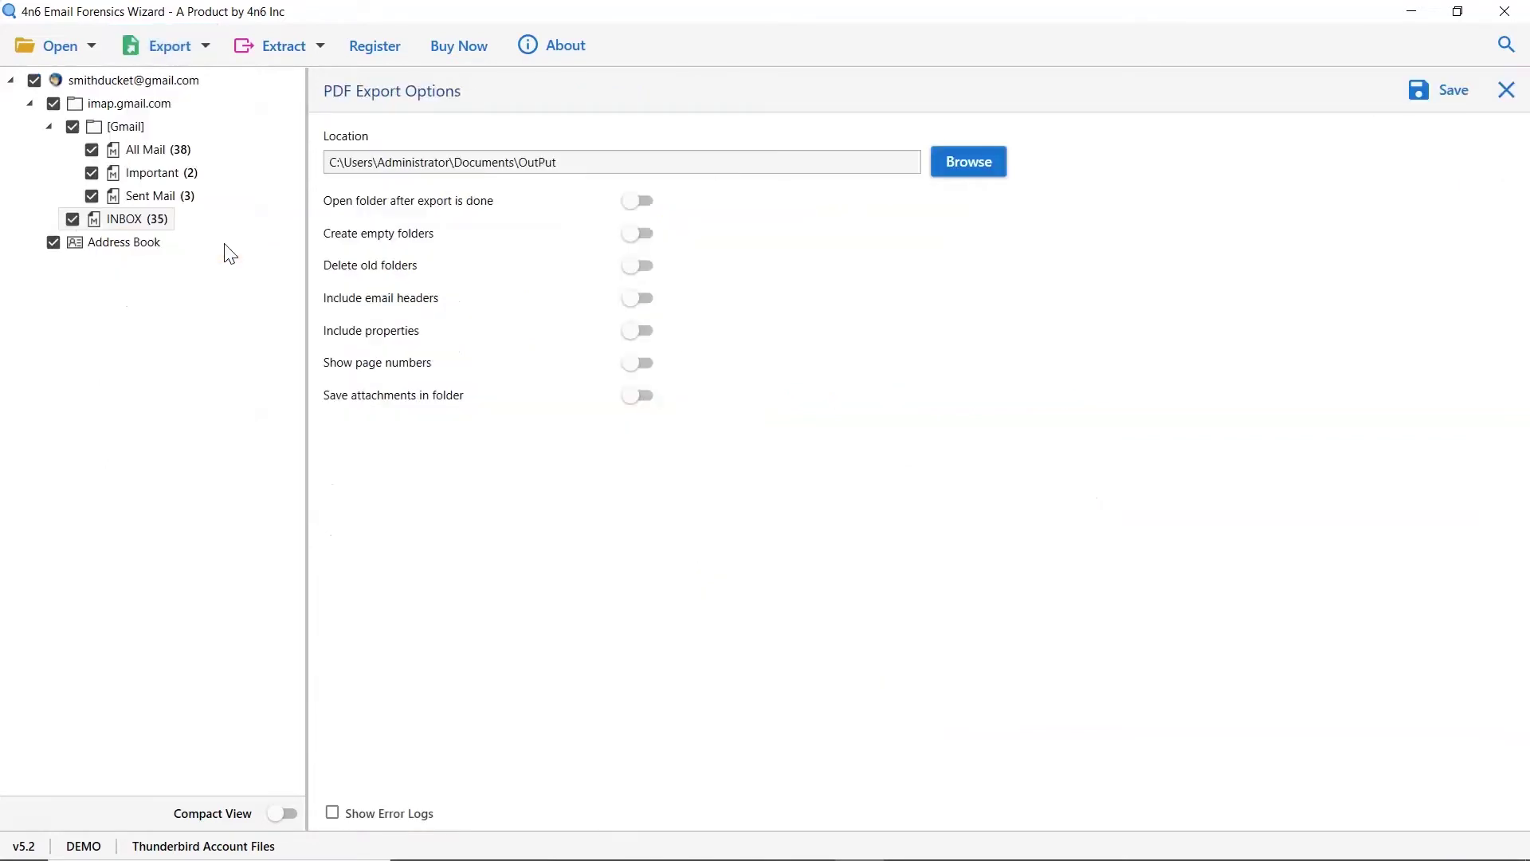
- Try excluding the Sent Mail and INBOX mailboxes from the export and include them again
left_click(91, 196)
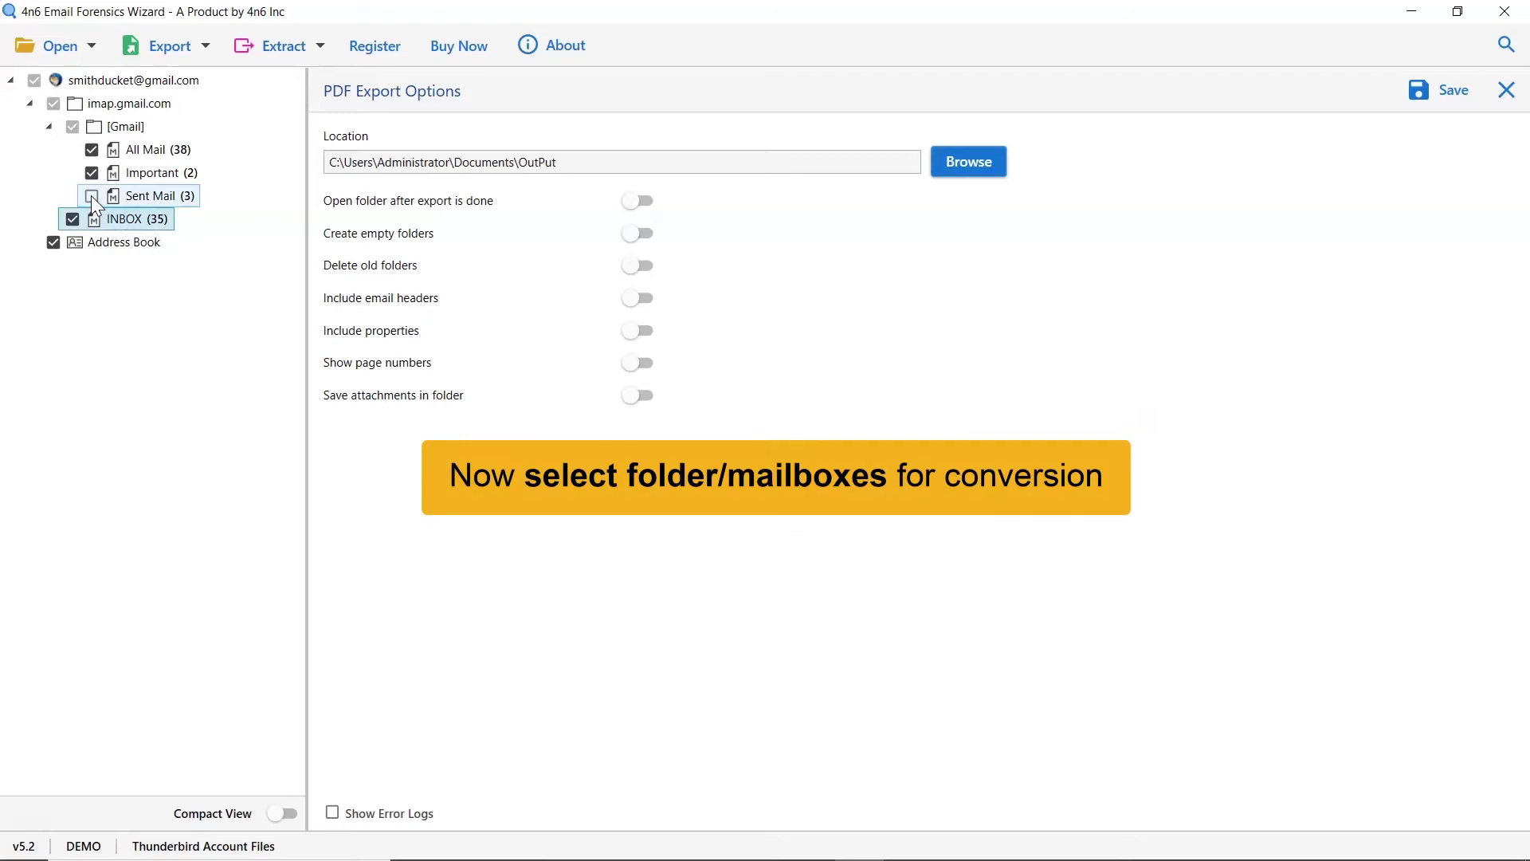
left_click(91, 195)
left_click(73, 219)
left_click(74, 219)
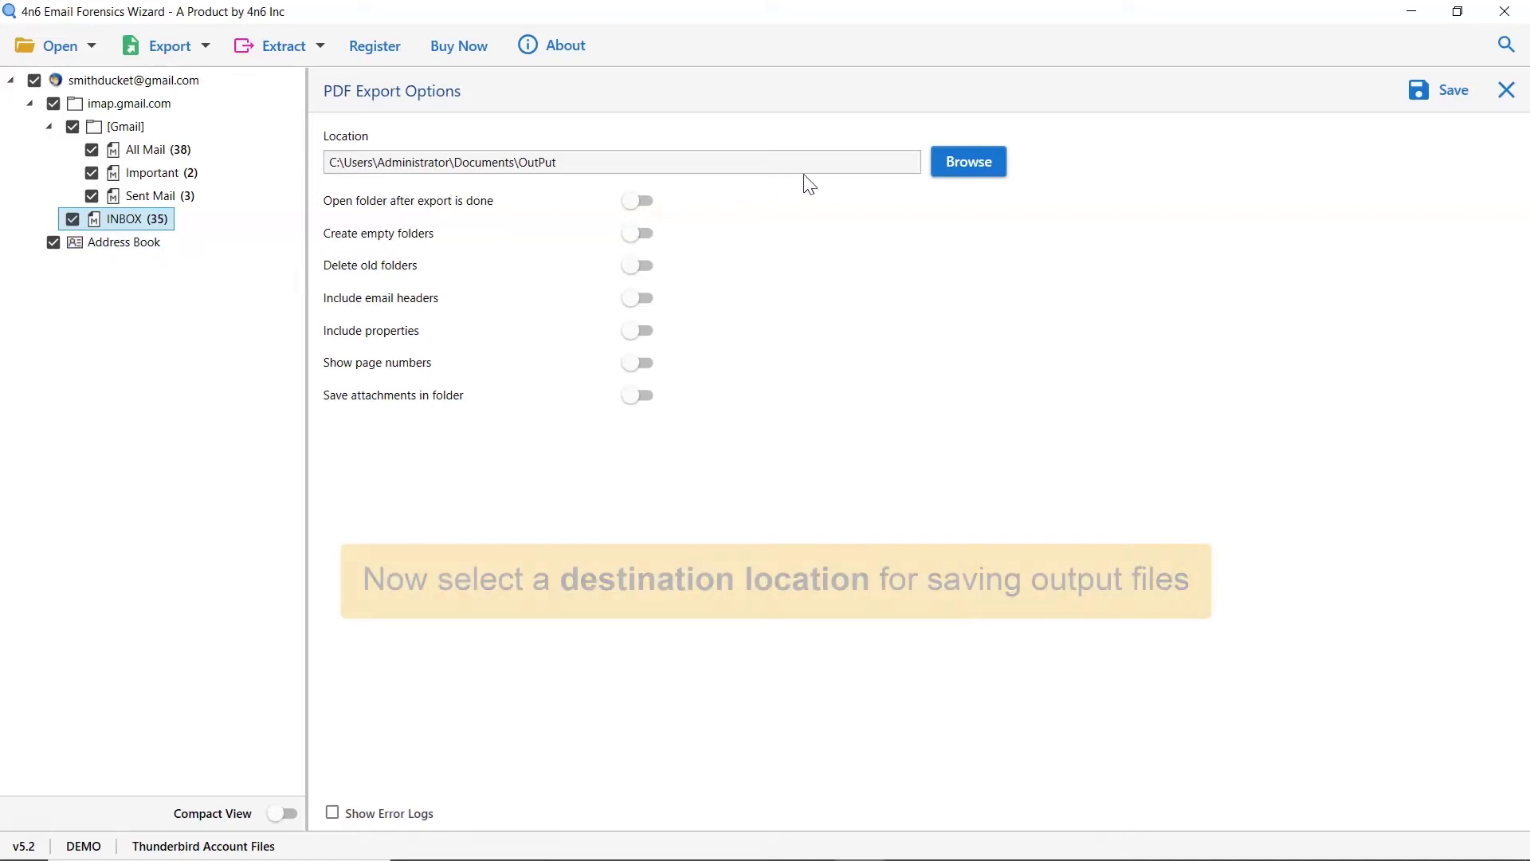
- Set the export destination to the OutPut folder in Documents
left_click(969, 166)
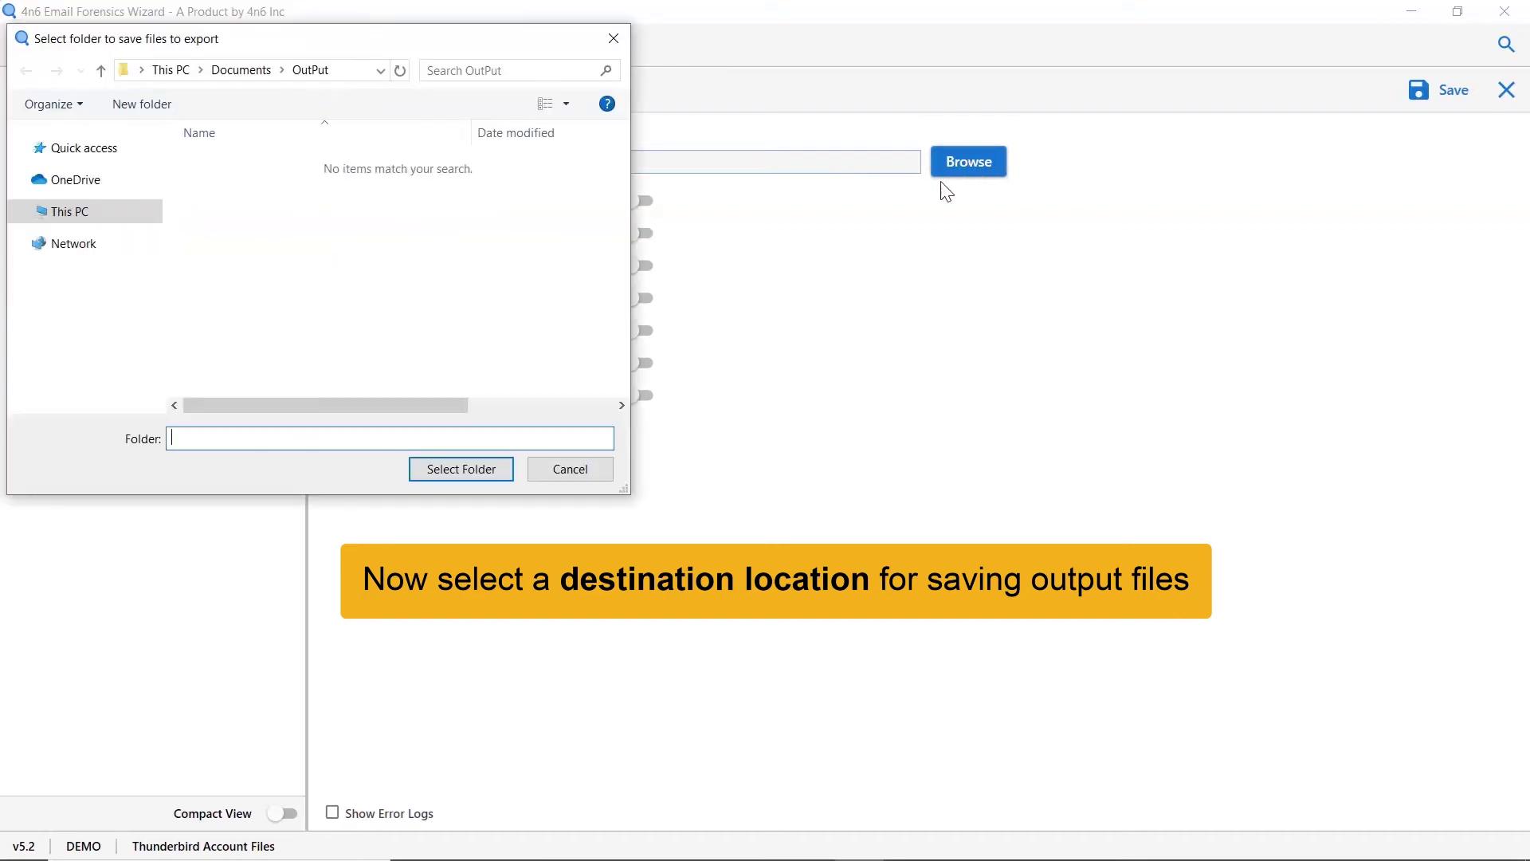
left_click(458, 475)
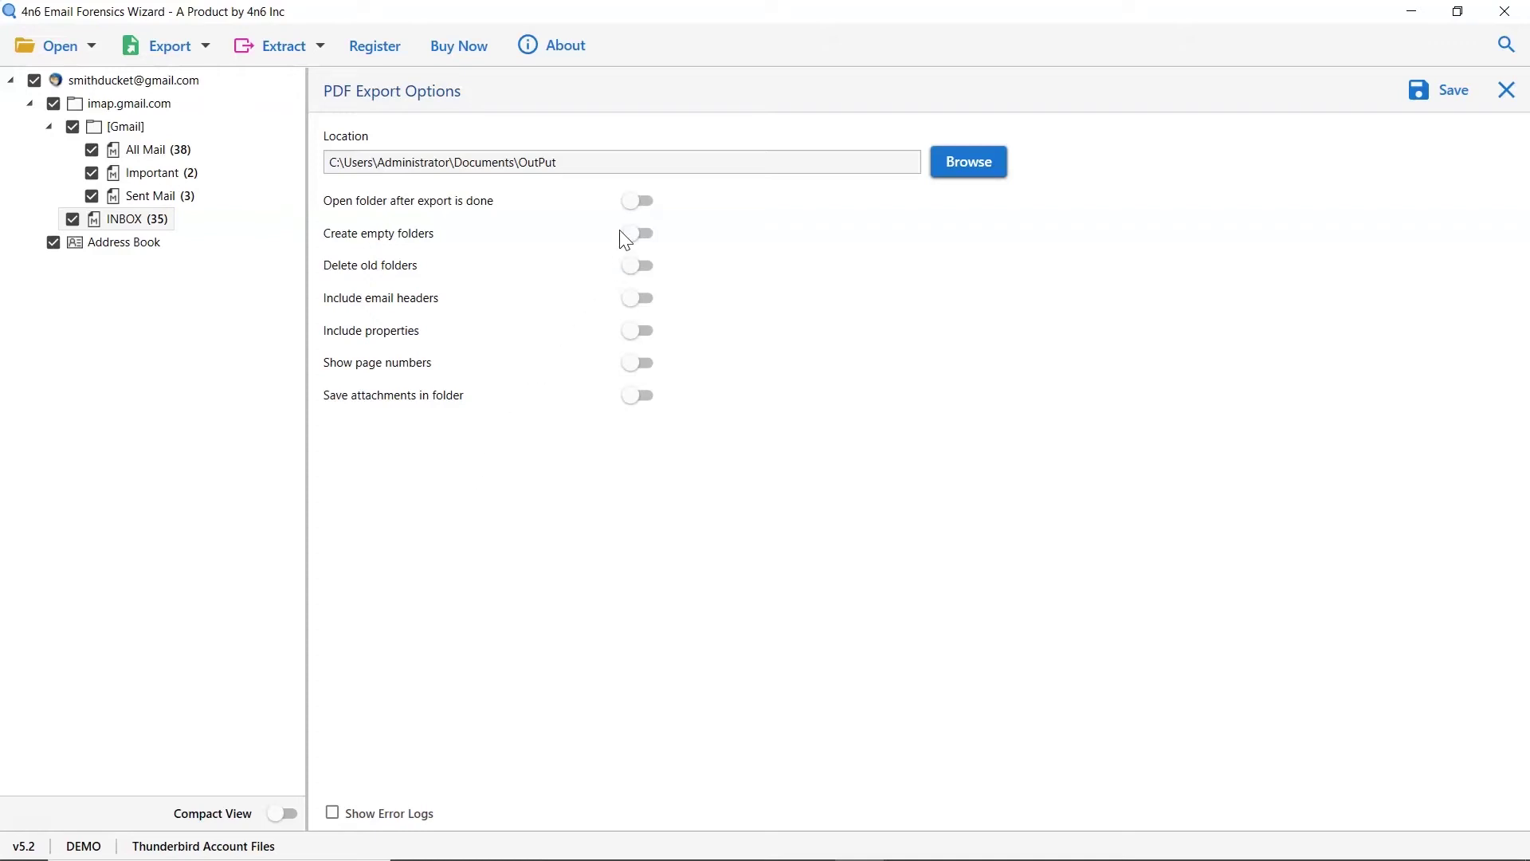
- Try the PDF export options for opening the folder, empty and old folders, email headers, properties and page numbers, leaving them off
left_click(631, 205)
left_click(637, 232)
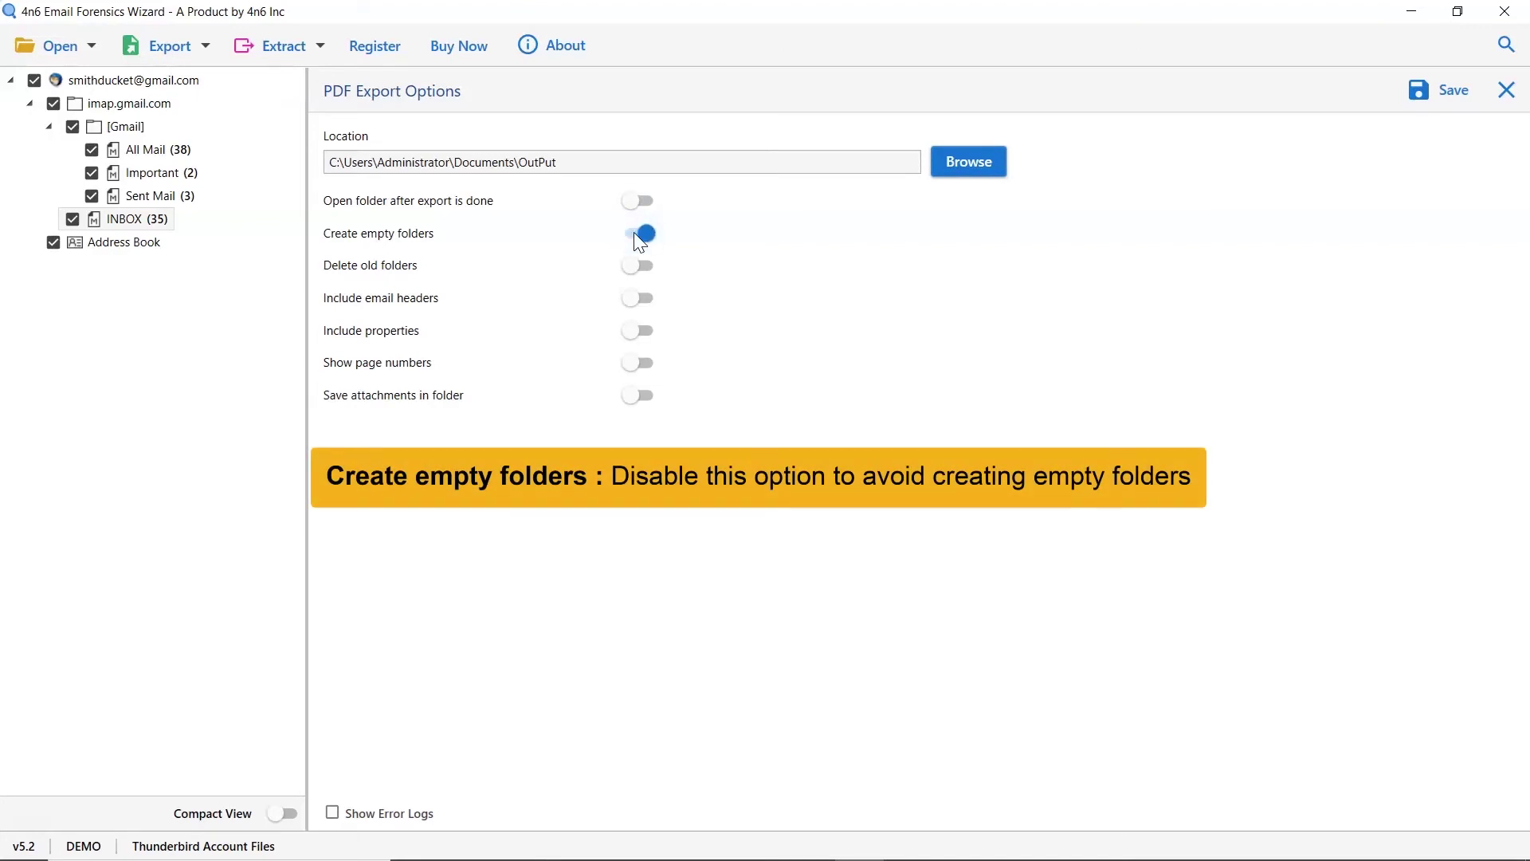
left_click(638, 233)
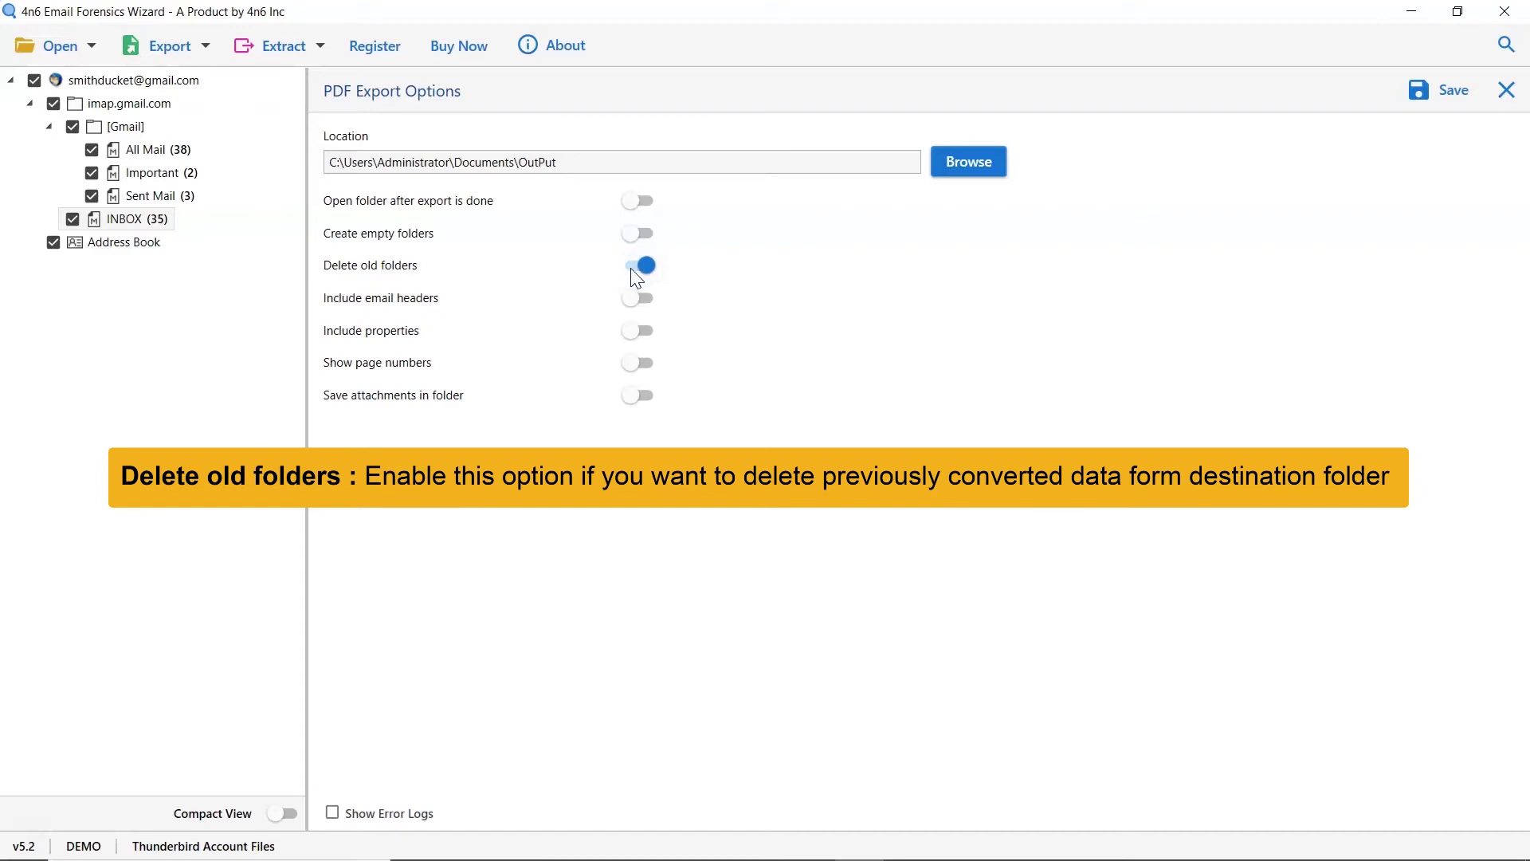
left_click(631, 269)
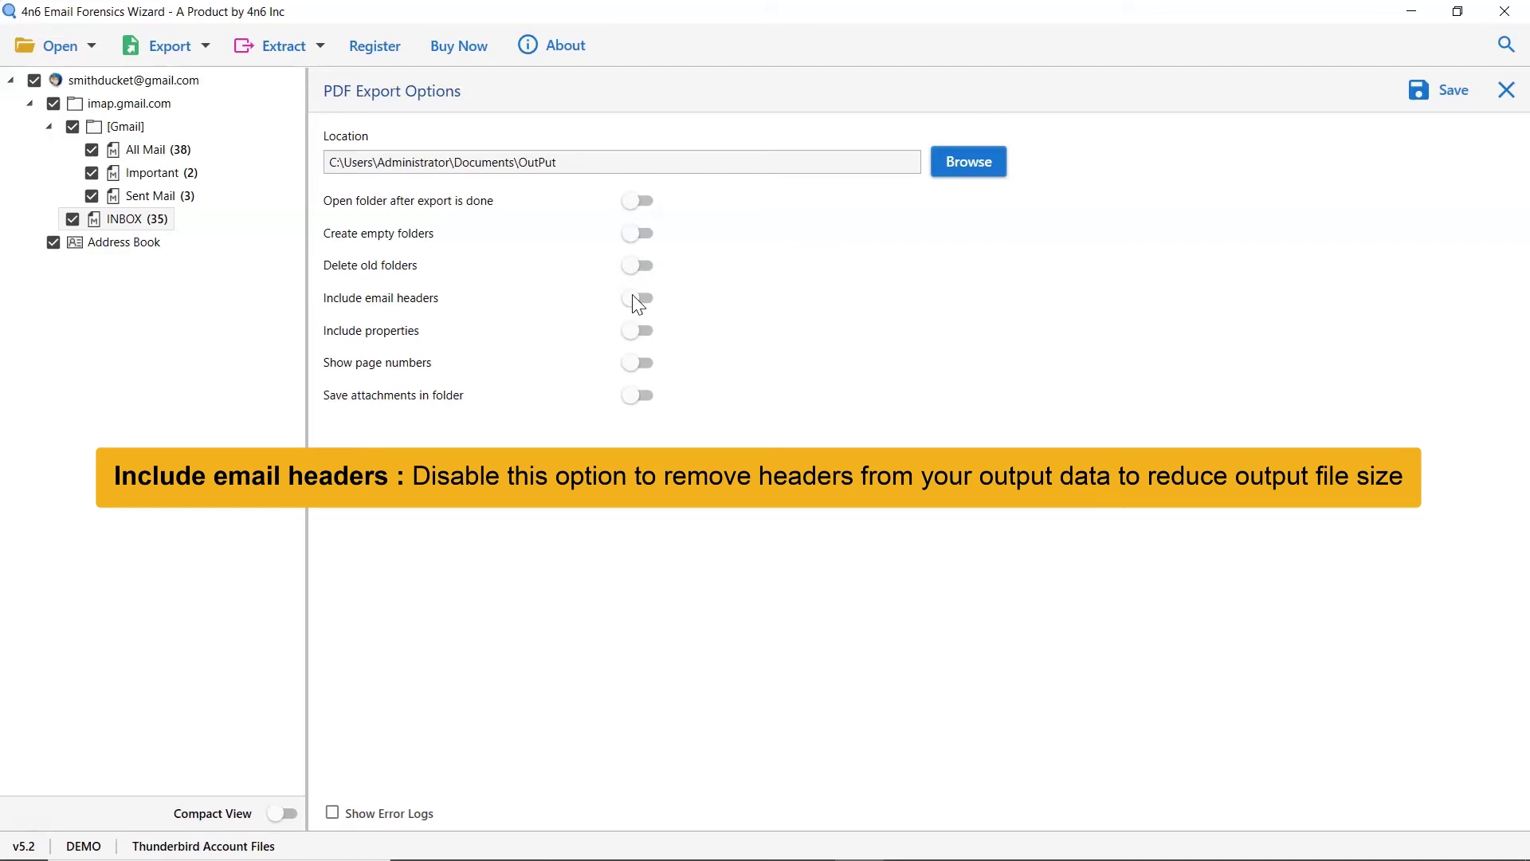
left_click(633, 296)
left_click(633, 296)
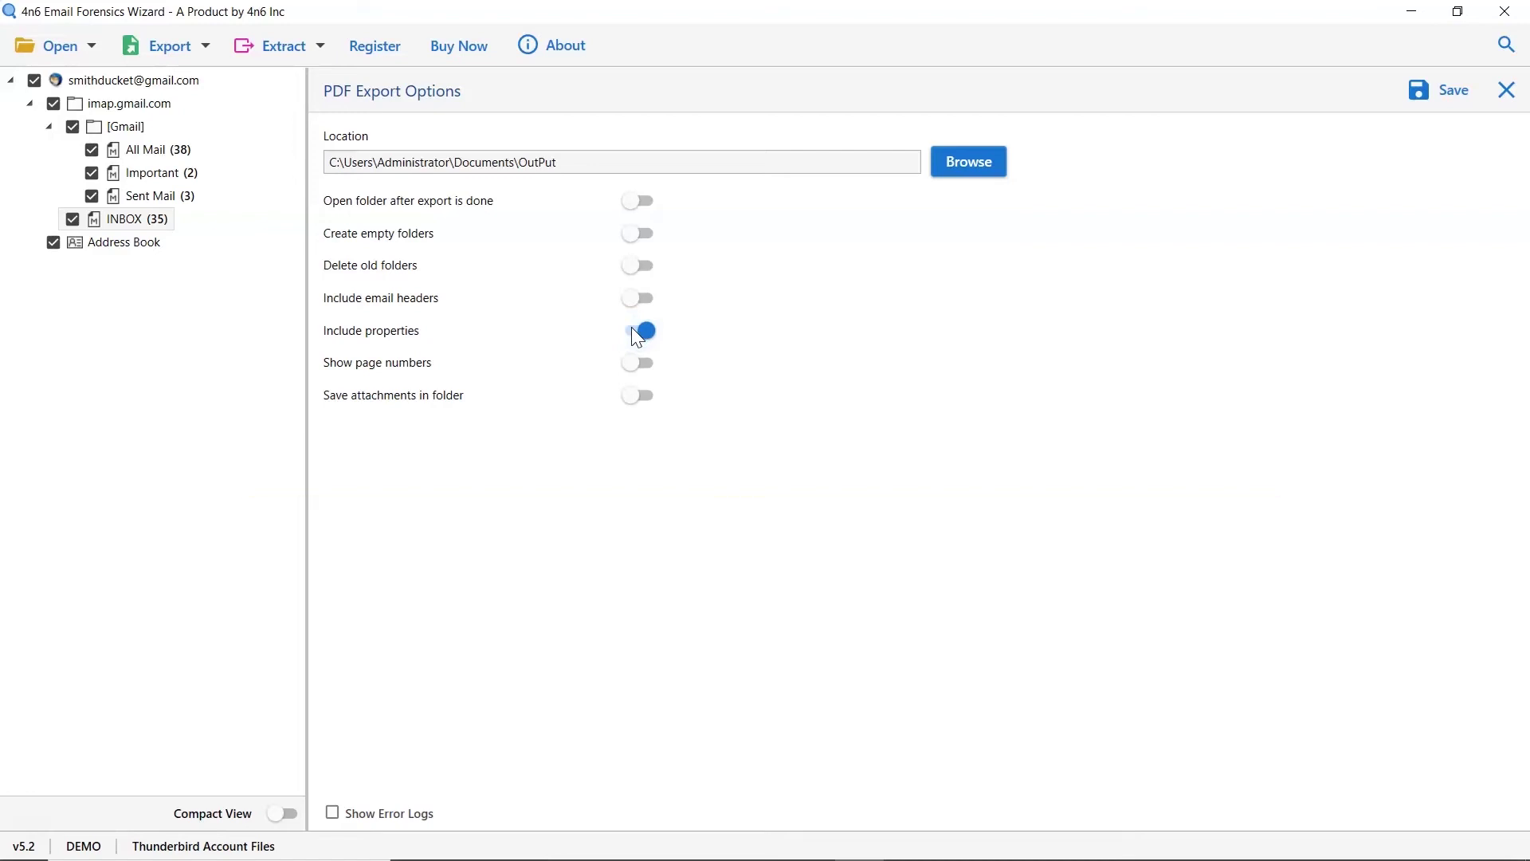
left_click(635, 330)
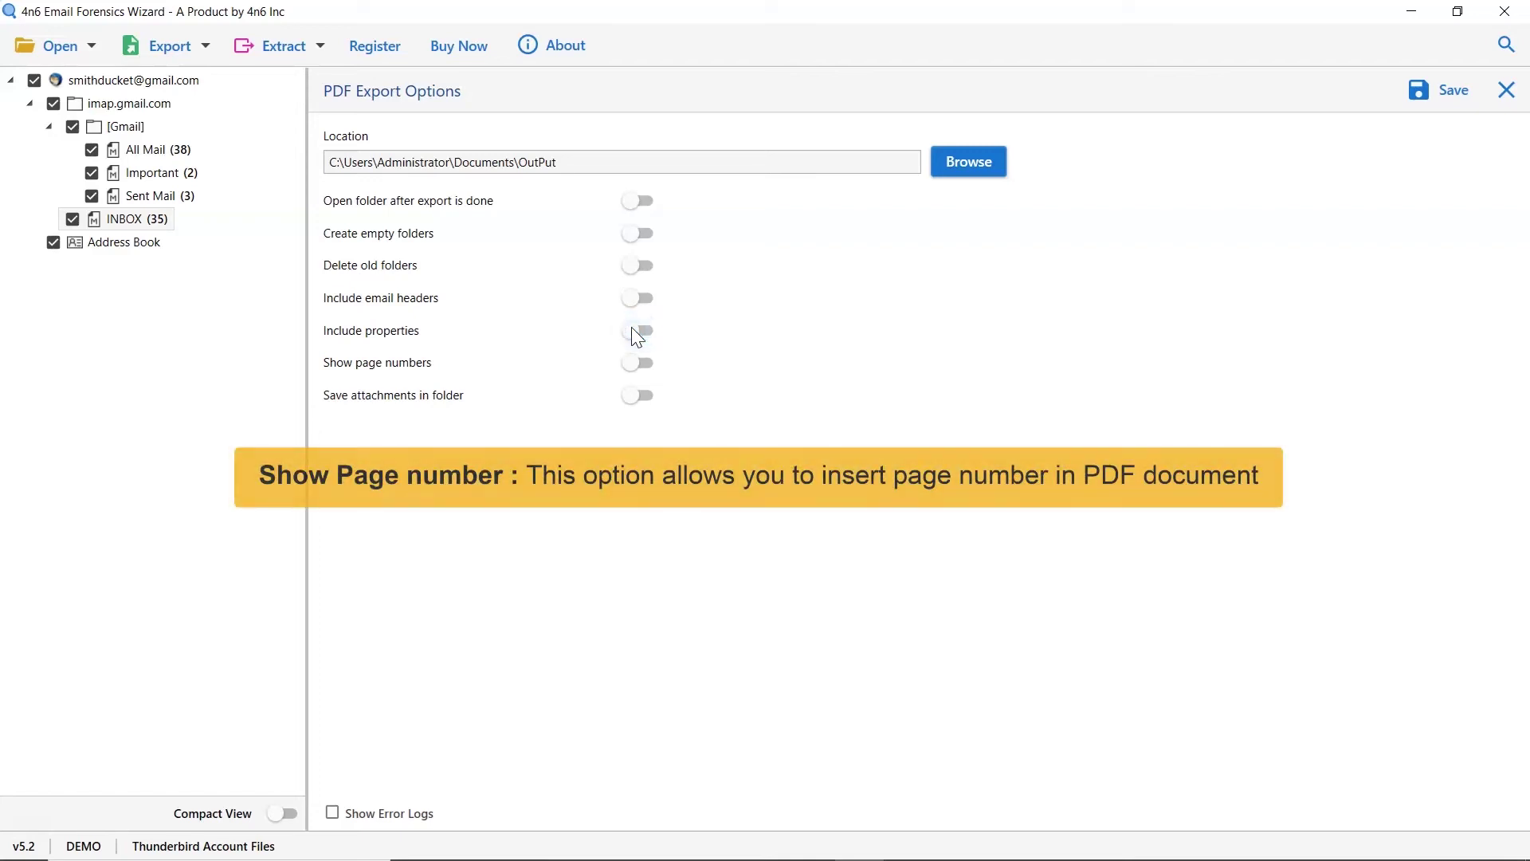
left_click(633, 367)
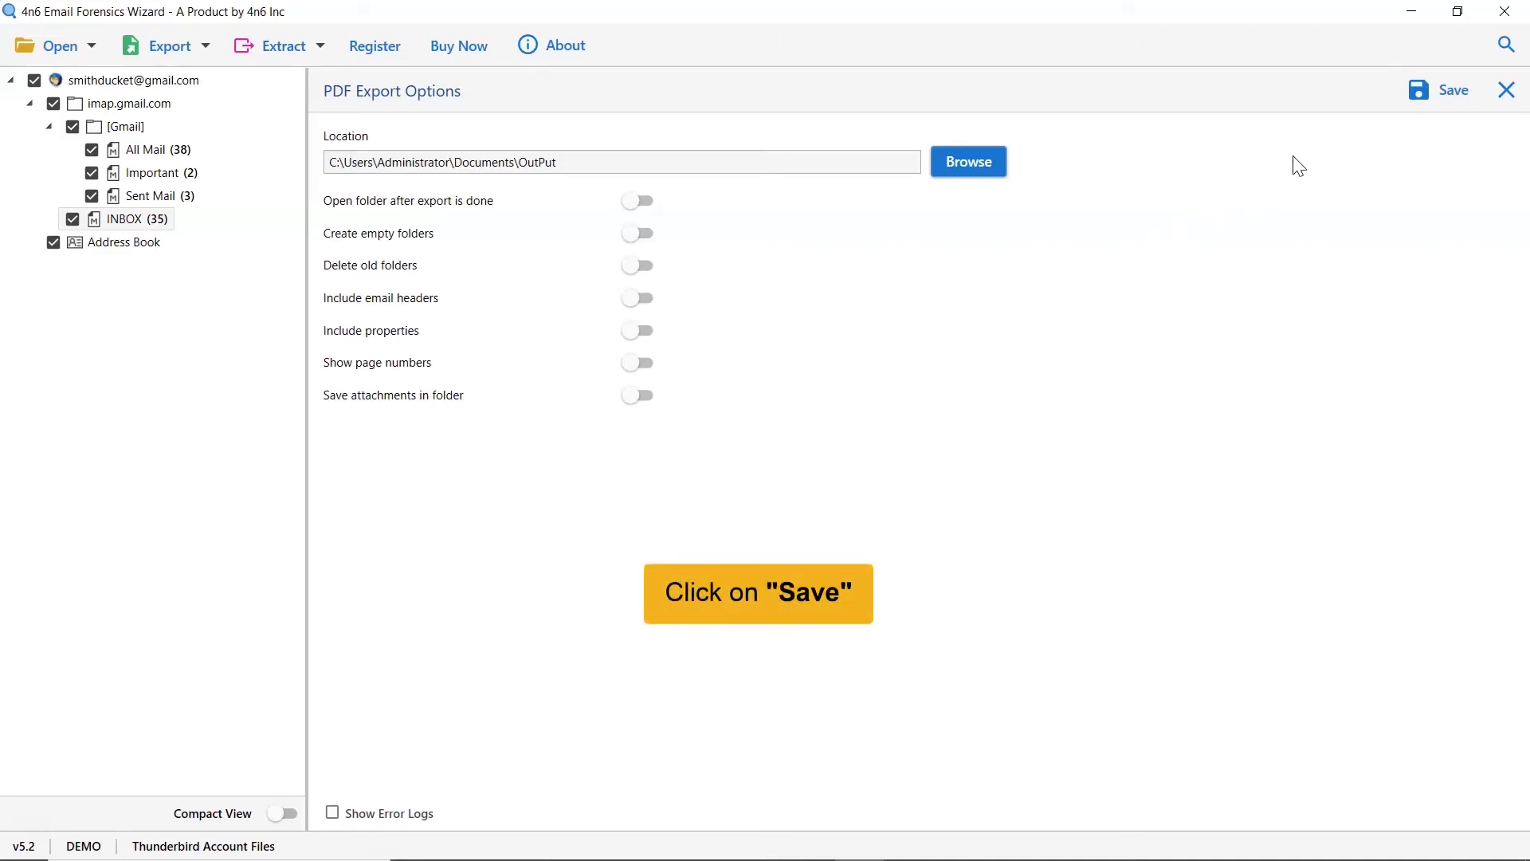
- Run the PDF export of the selected mailboxes and dismiss the demo edition notice
left_click(1434, 94)
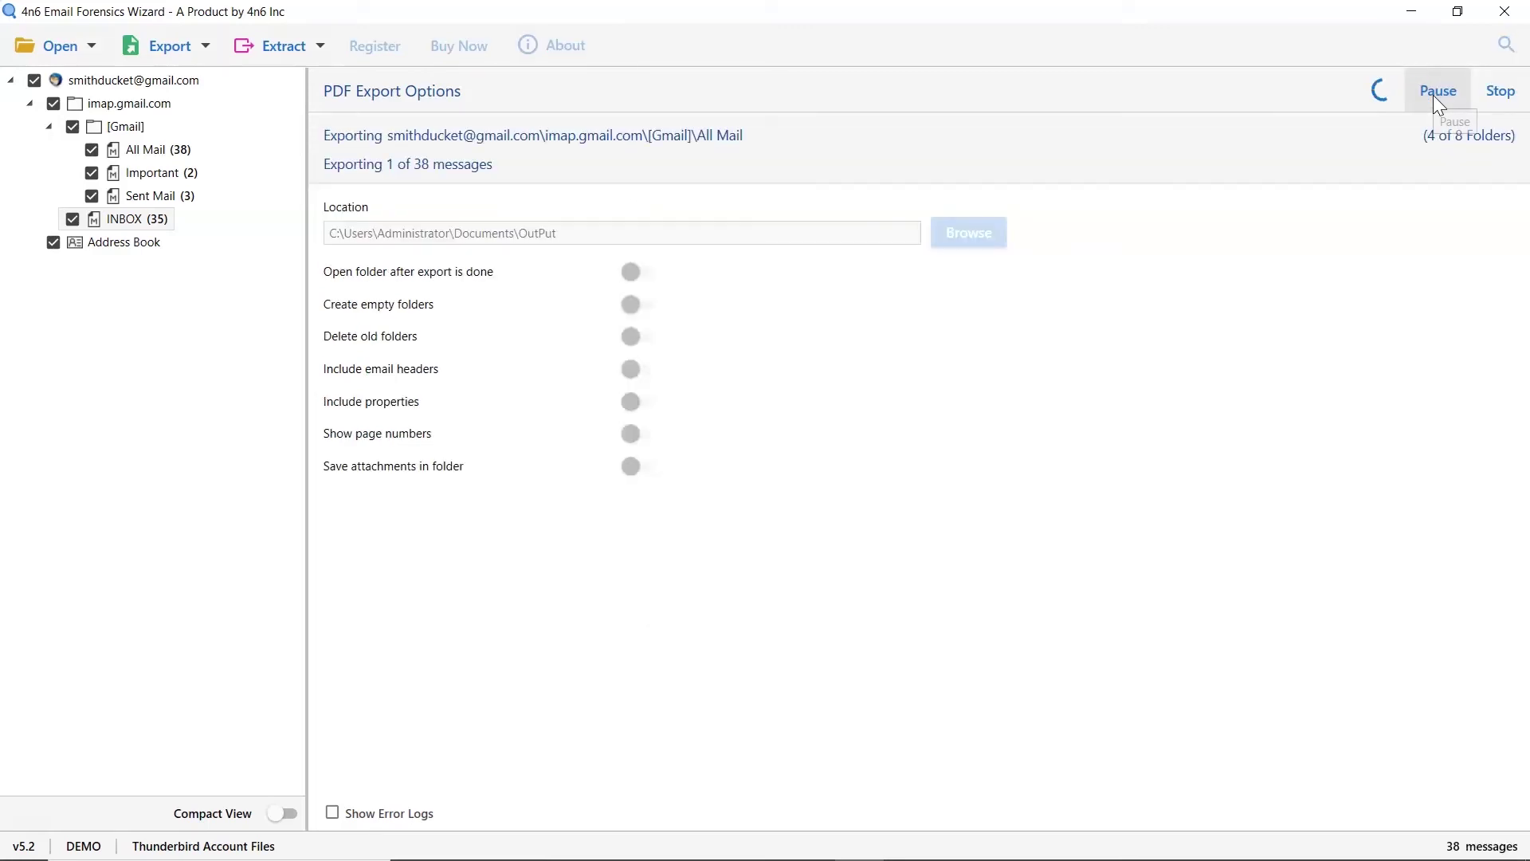
left_click(1425, 93)
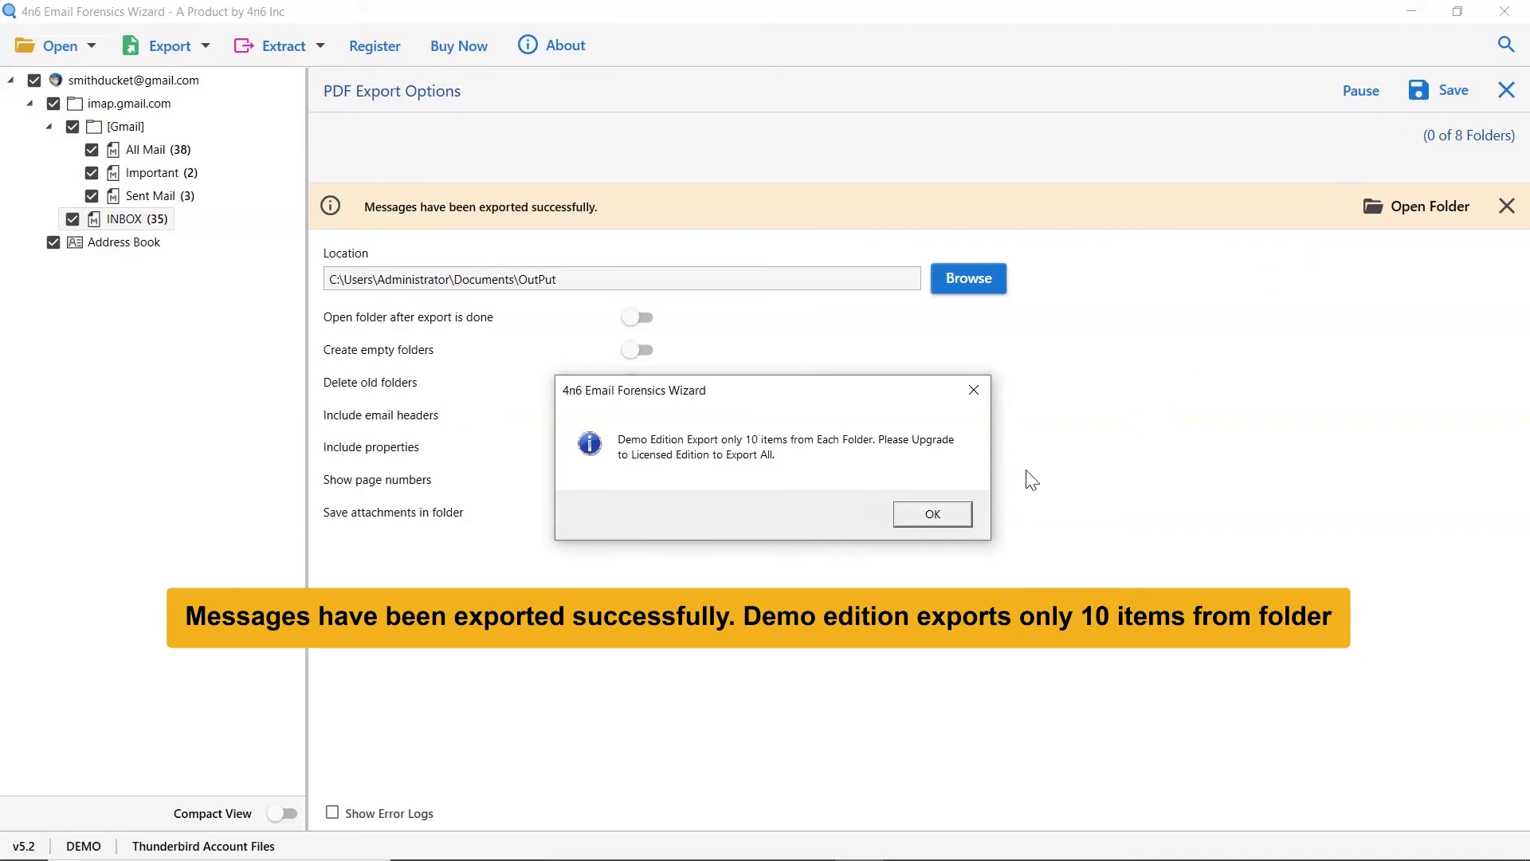
left_click(922, 518)
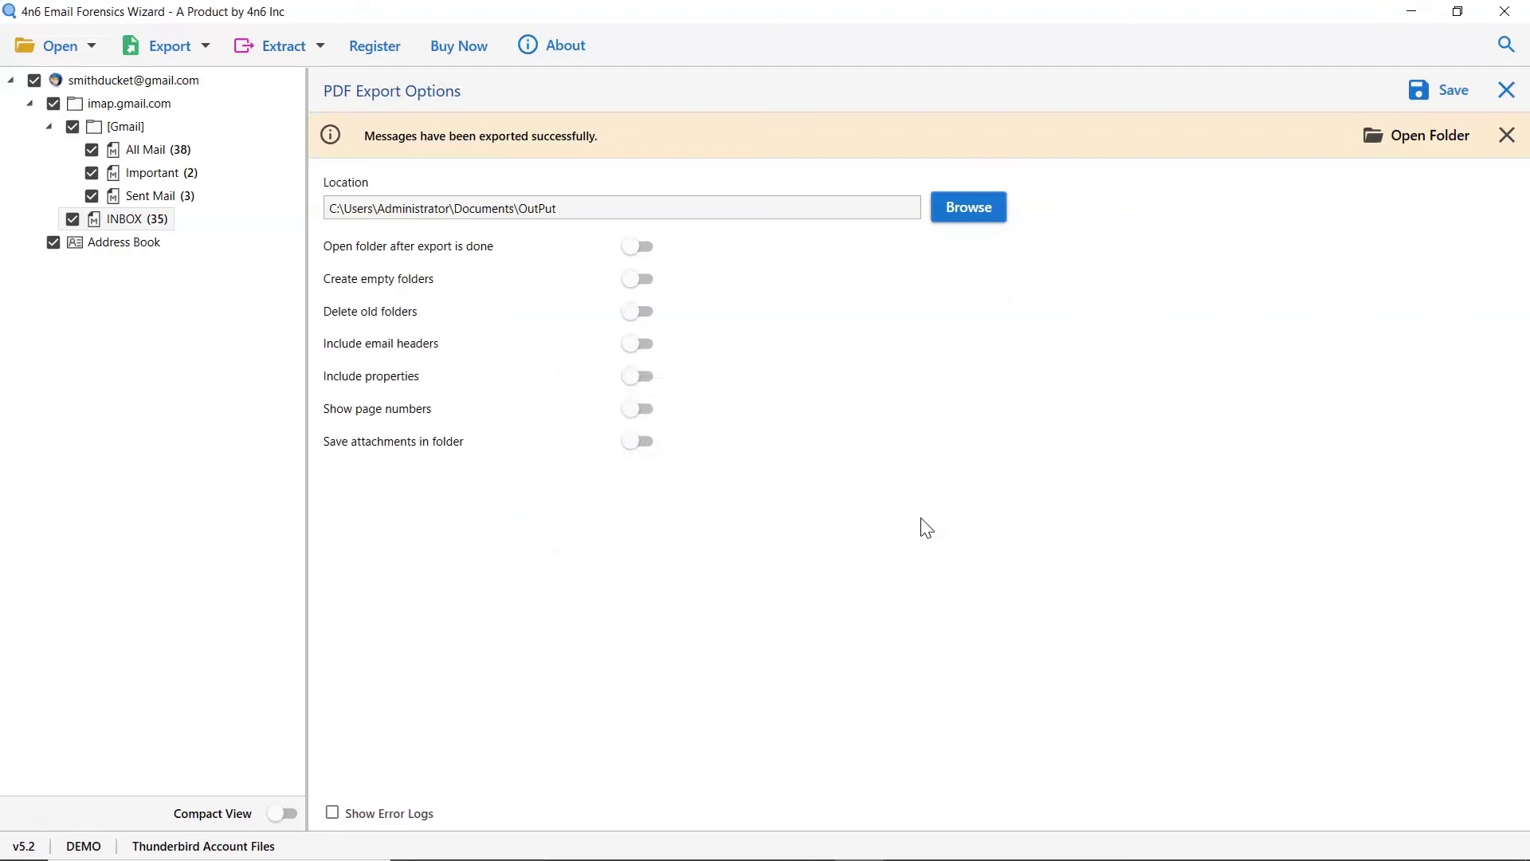
- Open the export's output folder and browse through the account and imap_gmail_com folders to the PDFs in INBOX
left_click(1416, 158)
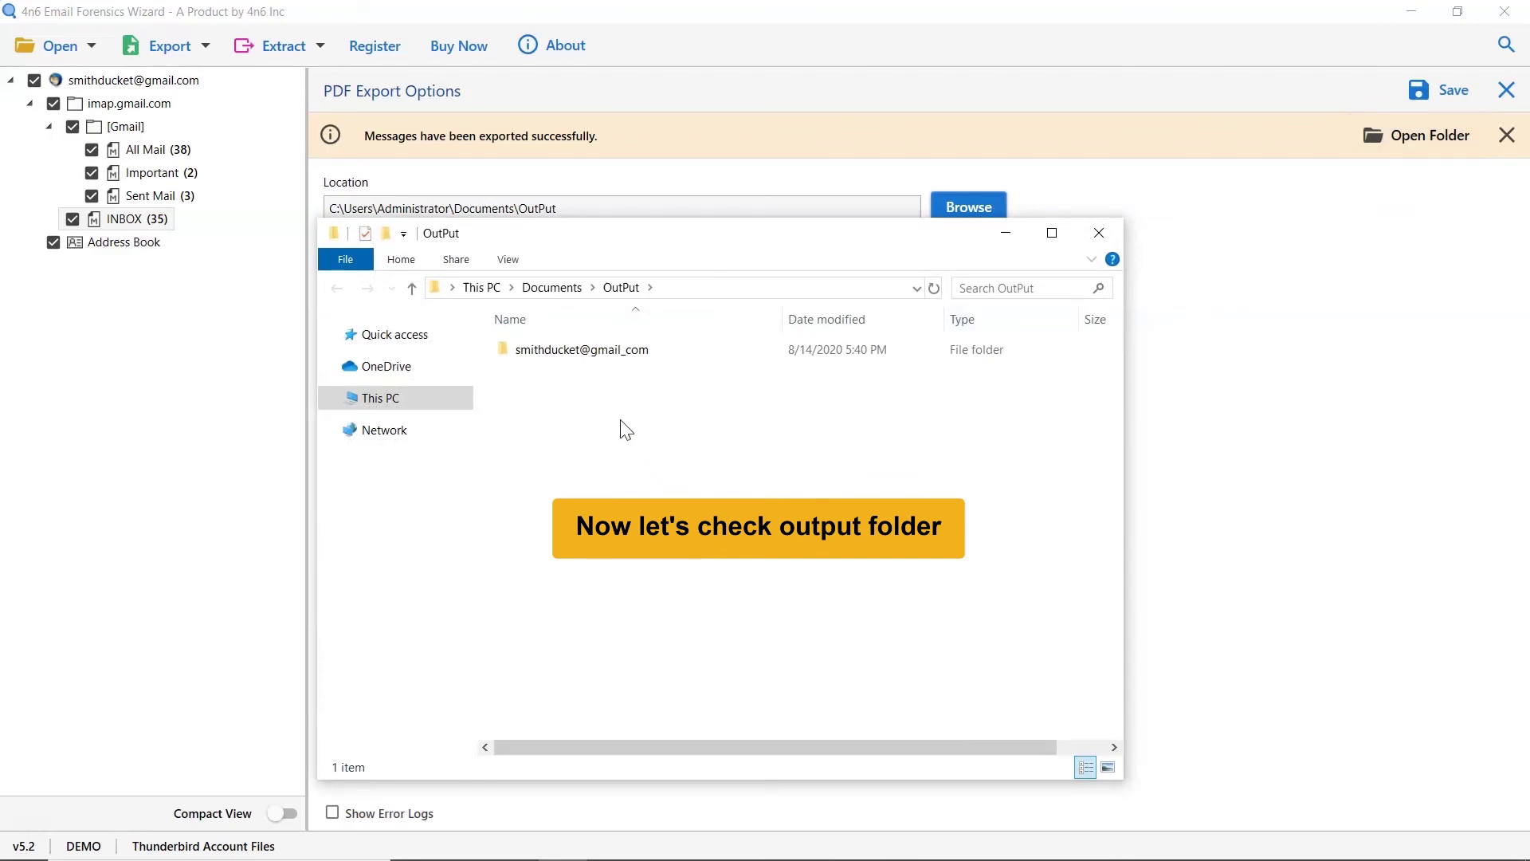
left_click(578, 356)
double_click(578, 356)
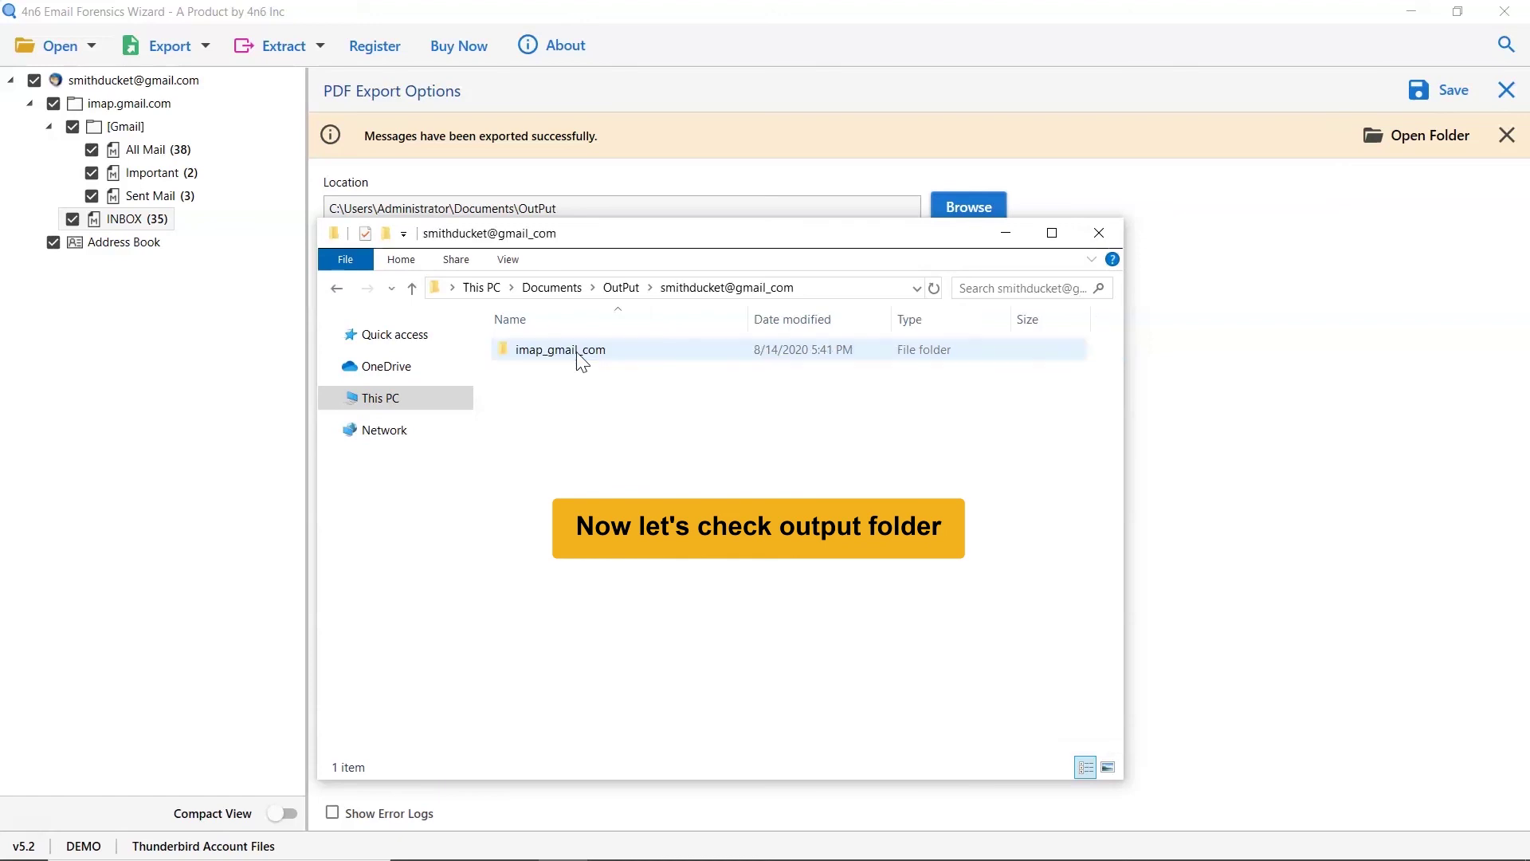
left_click(578, 355)
double_click(580, 356)
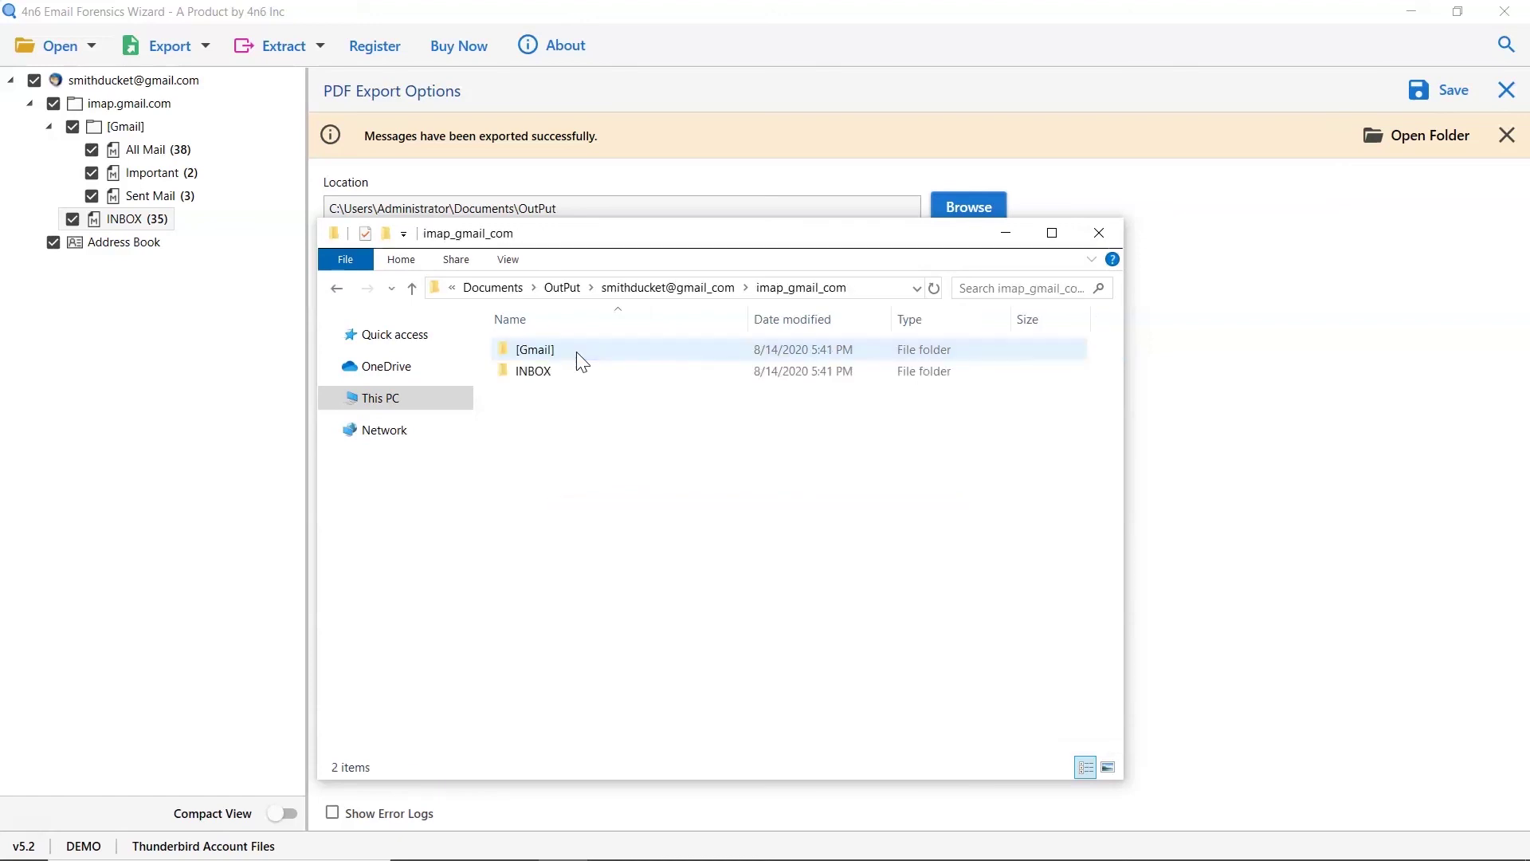
left_click(581, 378)
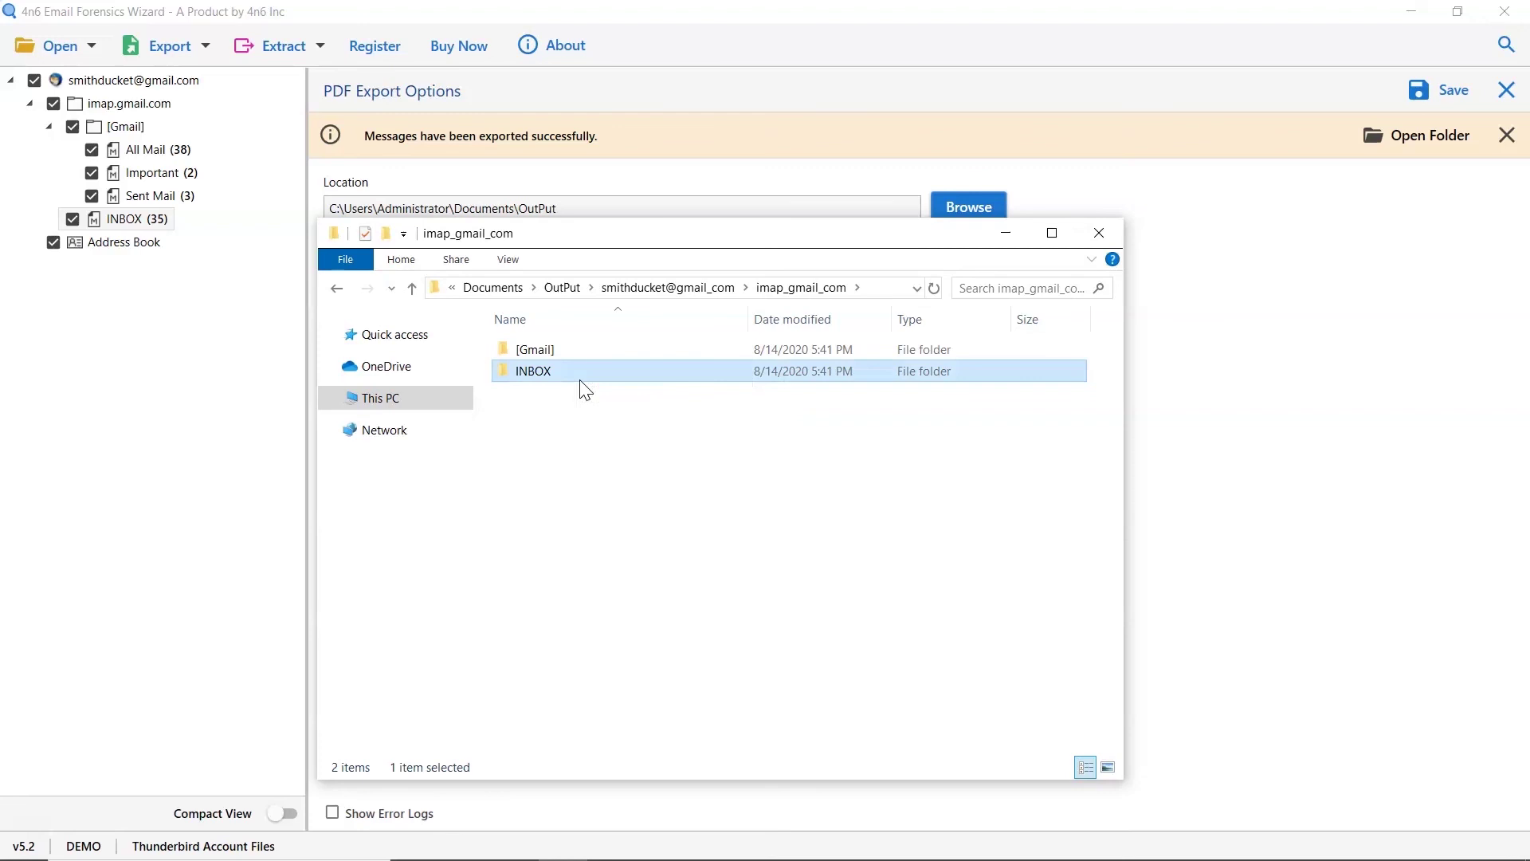
double_click(581, 377)
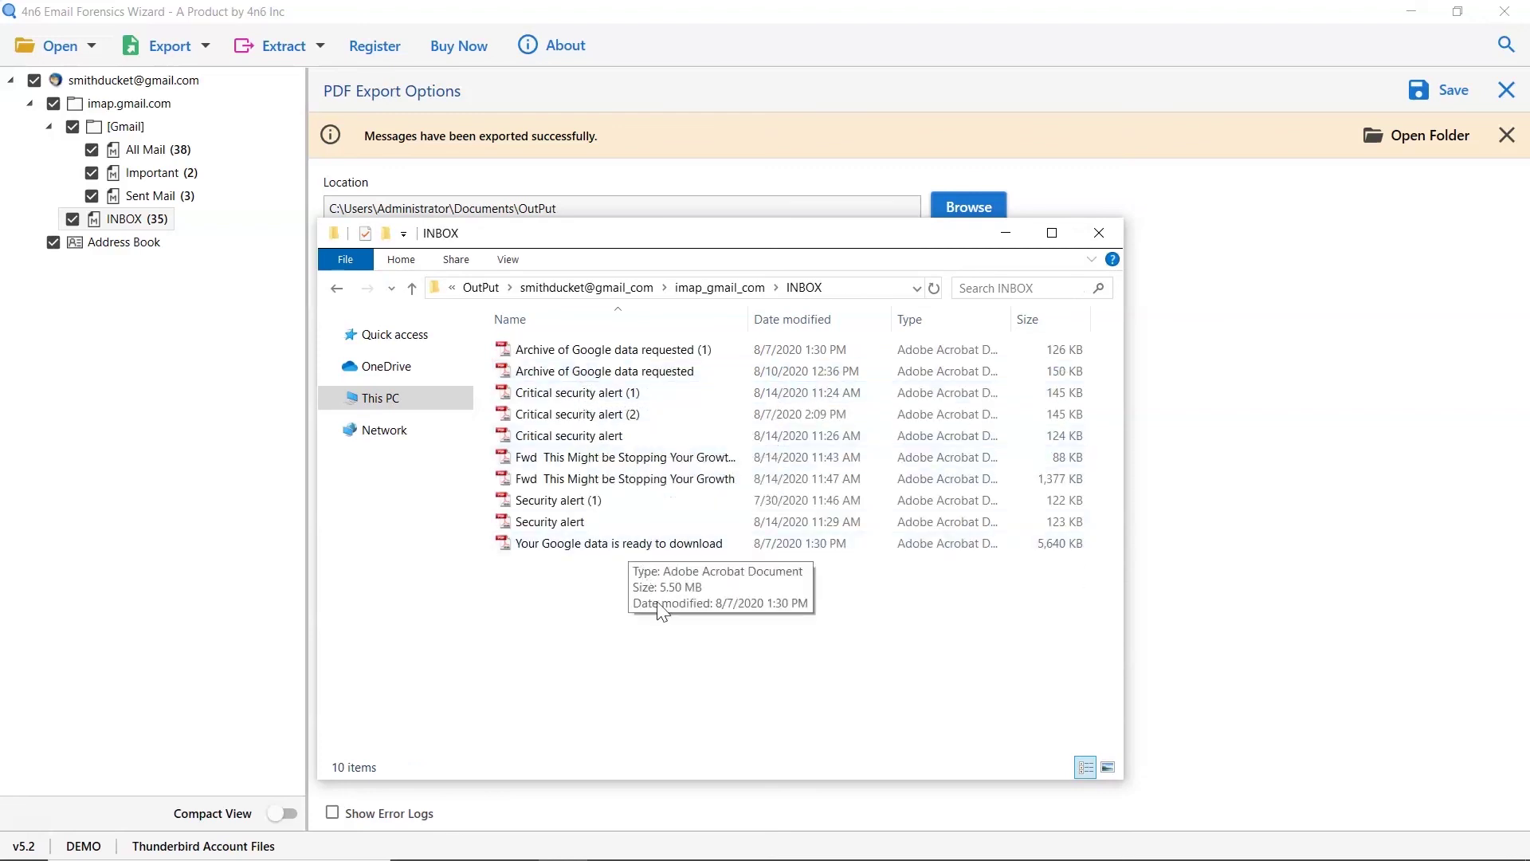